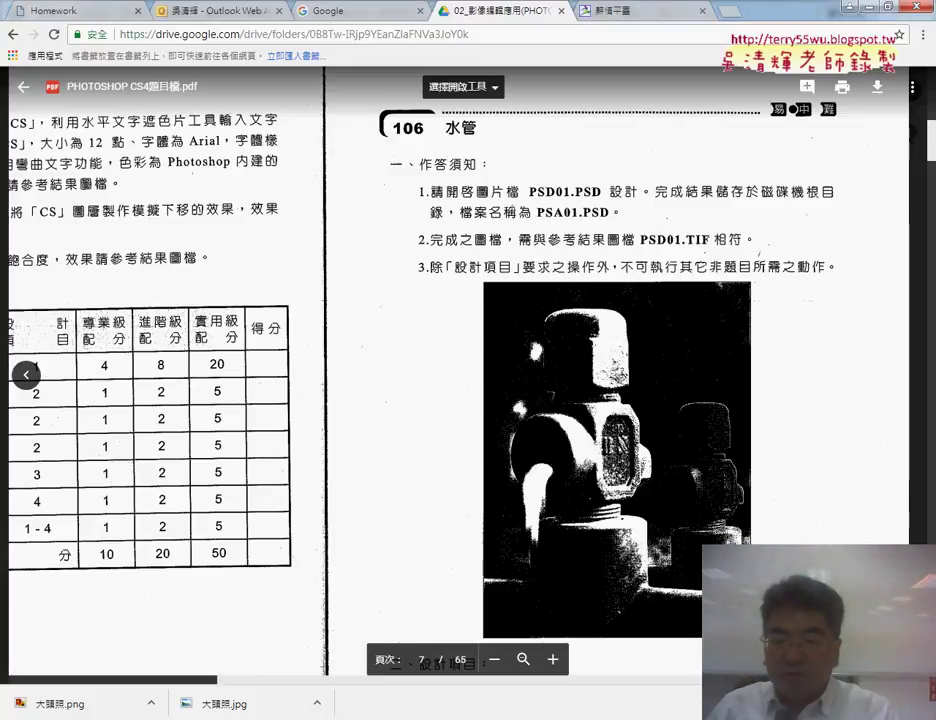
Bring the 106 exam folder window in front of the task PDF
{"action": "left_click", "coordinate": [207, 705]}
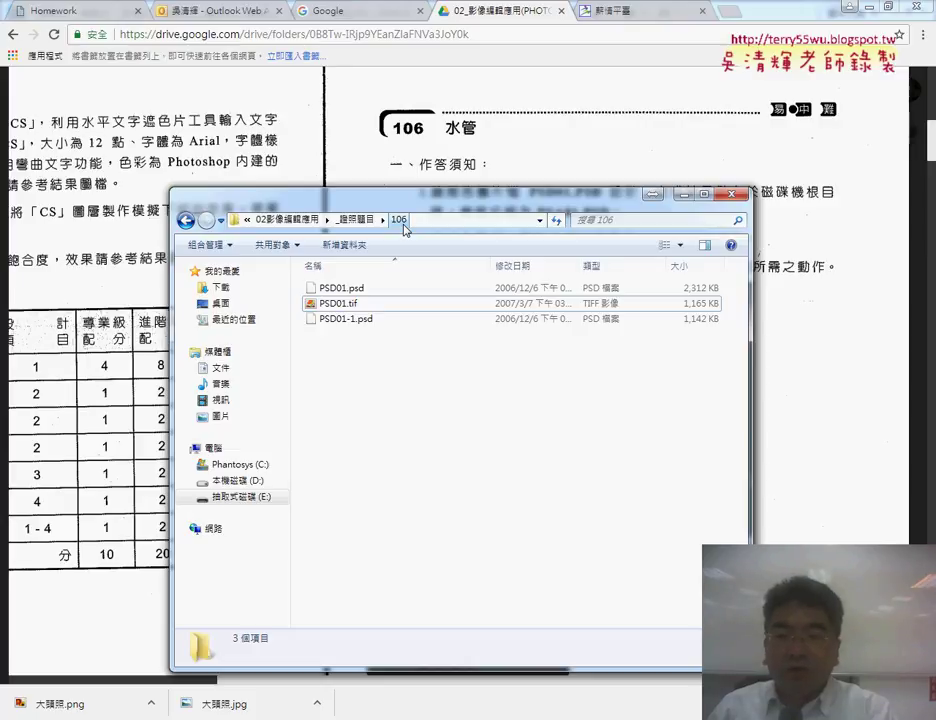
Select PSD01.psd, PSD01.tif and PSD01-1.psd and open all three in Photoshop
{"action": "left_click", "coordinate": [349, 306]}
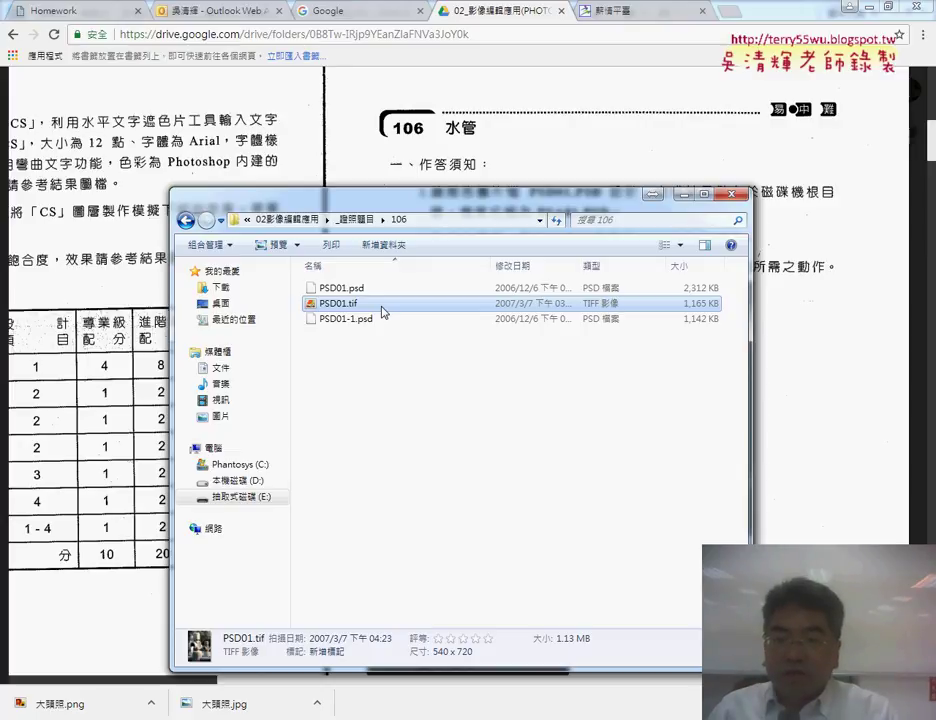
{"action": "left_click", "coordinate": [370, 320]}
{"action": "left_click", "coordinate": [368, 289], "text": "shift"}
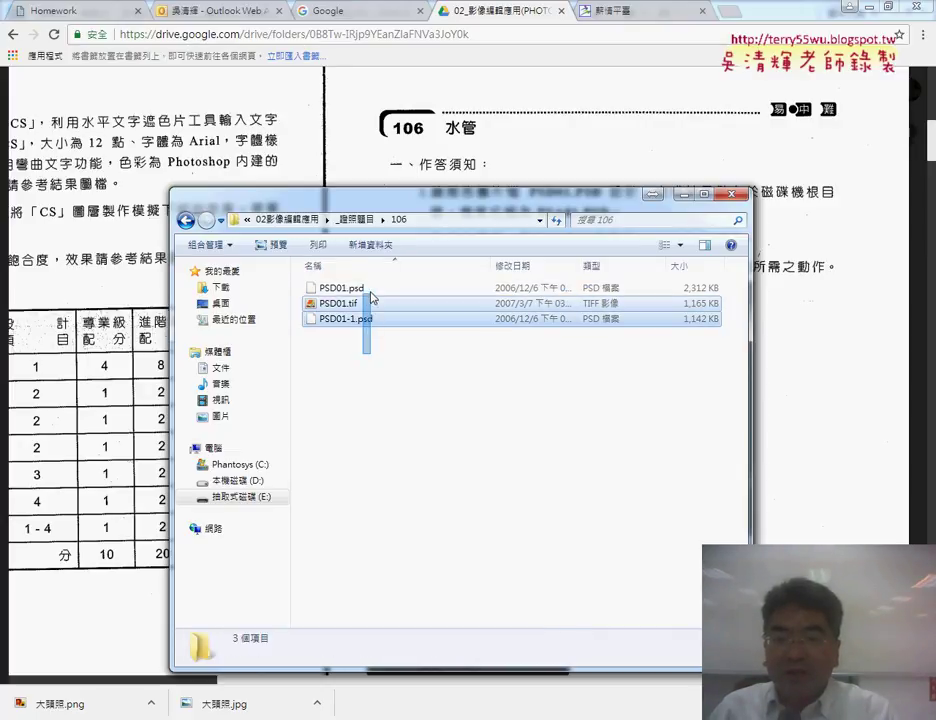
{"action": "key", "text": "Return"}
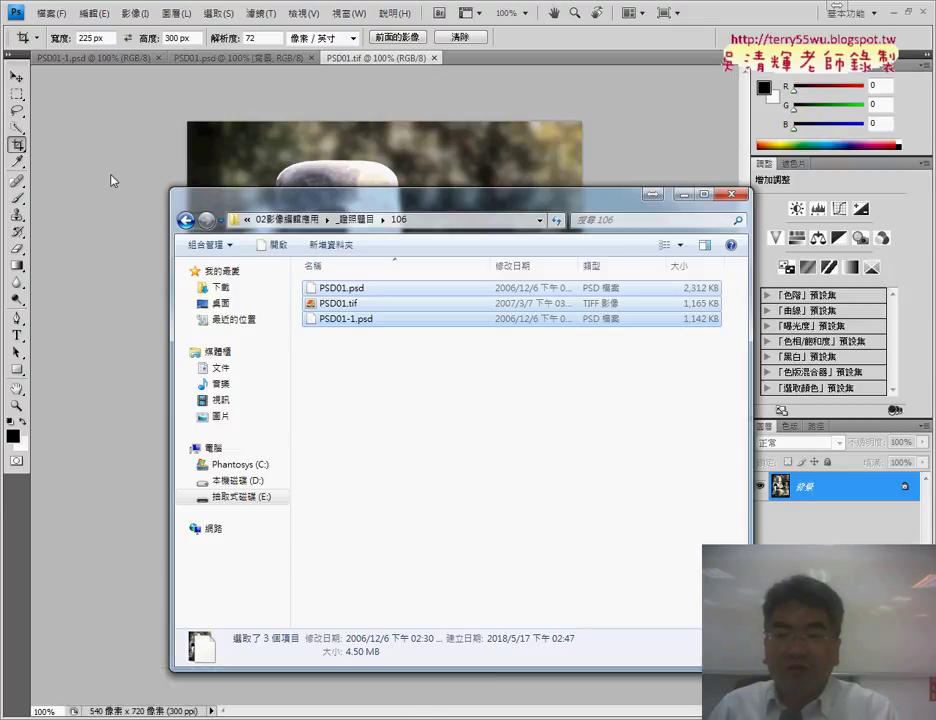
Bring Photoshop forward and examine the PSD01.tif water-valve reference image
{"action": "left_click", "coordinate": [111, 180]}
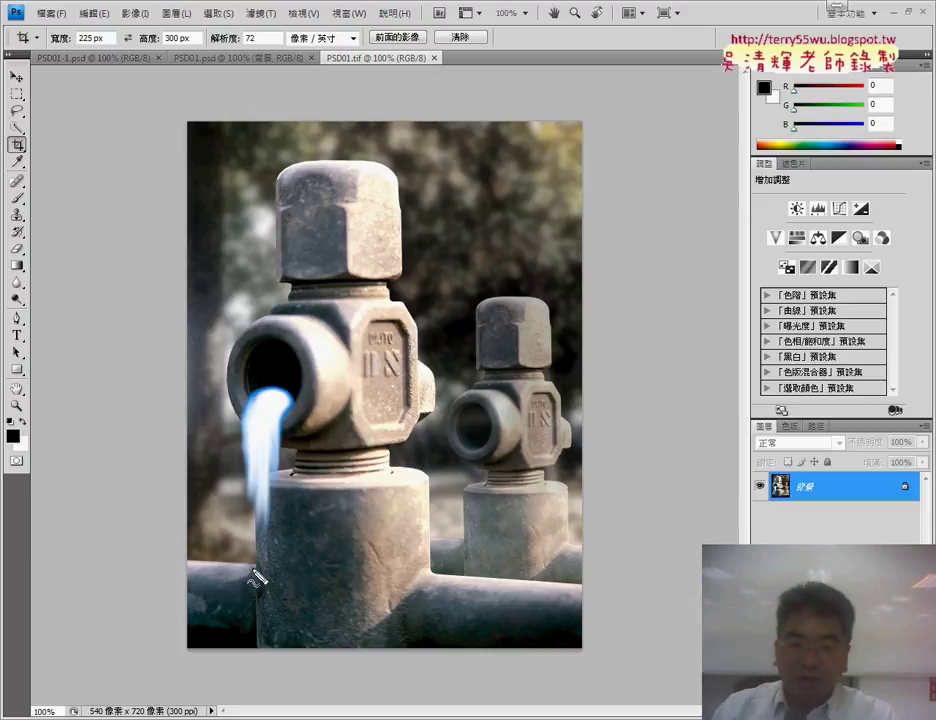
{"action": "mouse_move", "coordinate": [194, 551]}
{"action": "left_mouse_down"}
{"action": "mouse_move", "coordinate": [253, 537]}
{"action": "mouse_move", "coordinate": [245, 470]}
{"action": "mouse_move", "coordinate": [300, 150]}
{"action": "mouse_move", "coordinate": [428, 470]}
{"action": "mouse_move", "coordinate": [592, 613]}
{"action": "mouse_move", "coordinate": [146, 606]}
{"action": "mouse_move", "coordinate": [205, 567]}
{"action": "left_mouse_up"}
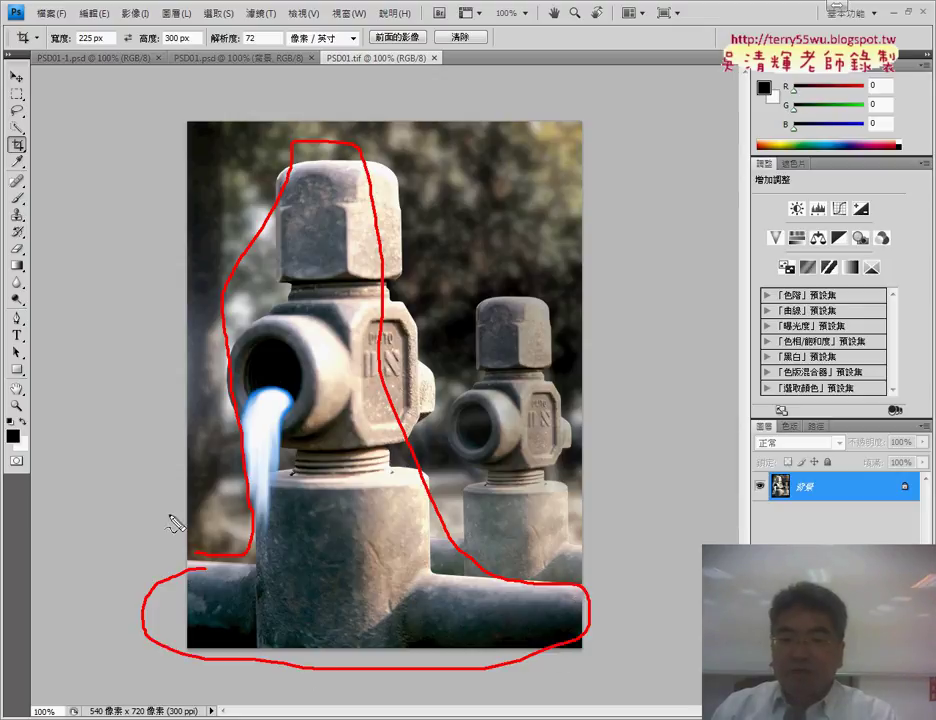
{"action": "mouse_move", "coordinate": [80, 185]}
{"action": "left_mouse_down"}
{"action": "mouse_move", "coordinate": [183, 230]}
{"action": "mouse_move", "coordinate": [186, 257]}
{"action": "left_mouse_up"}
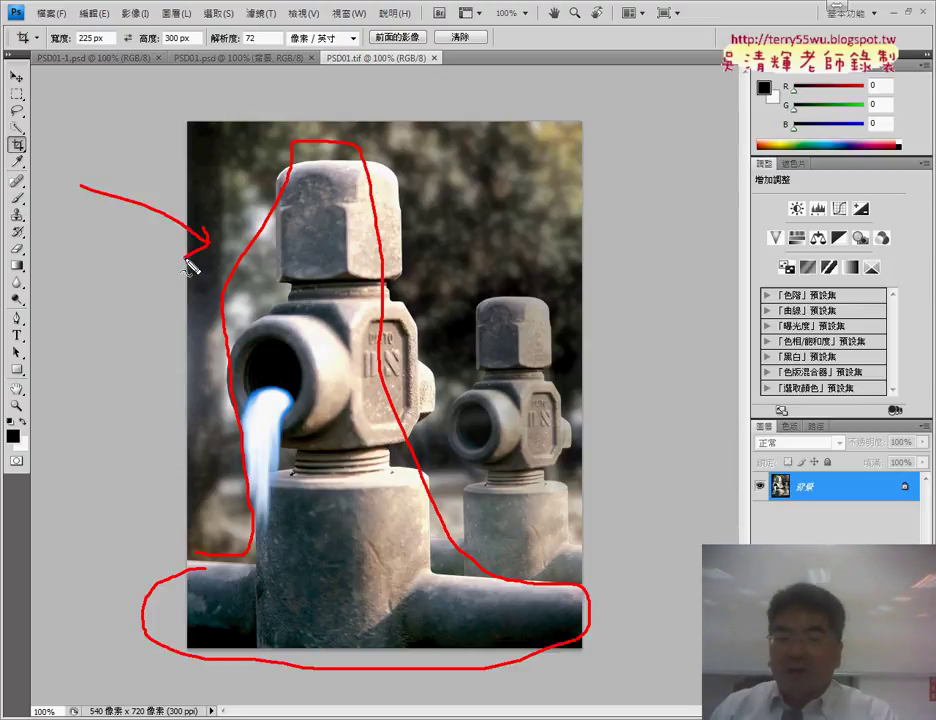
{"action": "left_click_drag", "start_coordinate": [644, 168], "coordinate": [567, 160]}
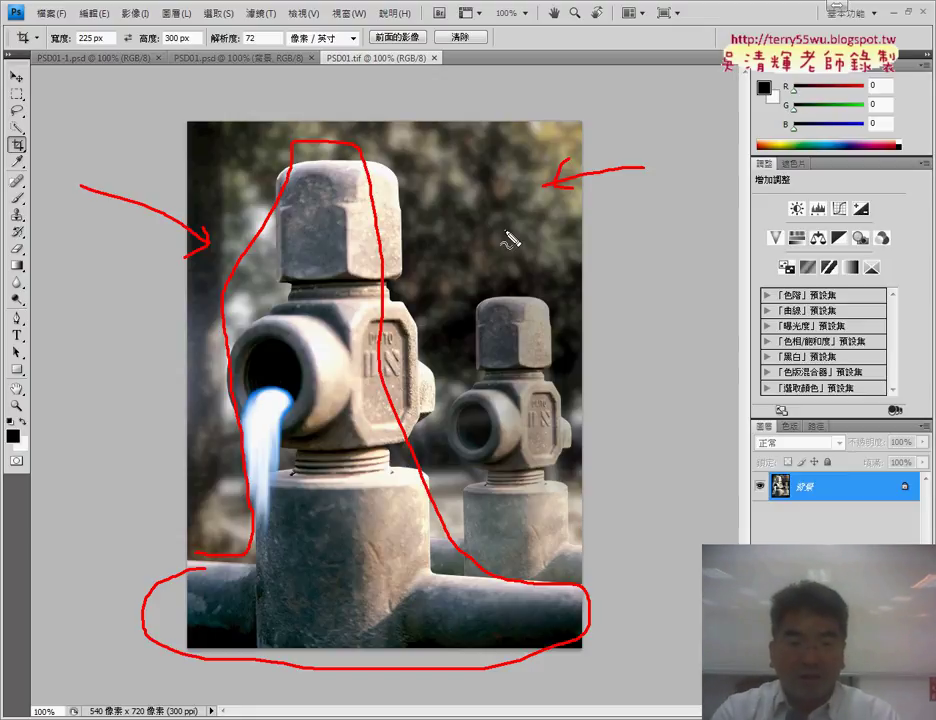
{"action": "key", "text": "Escape"}
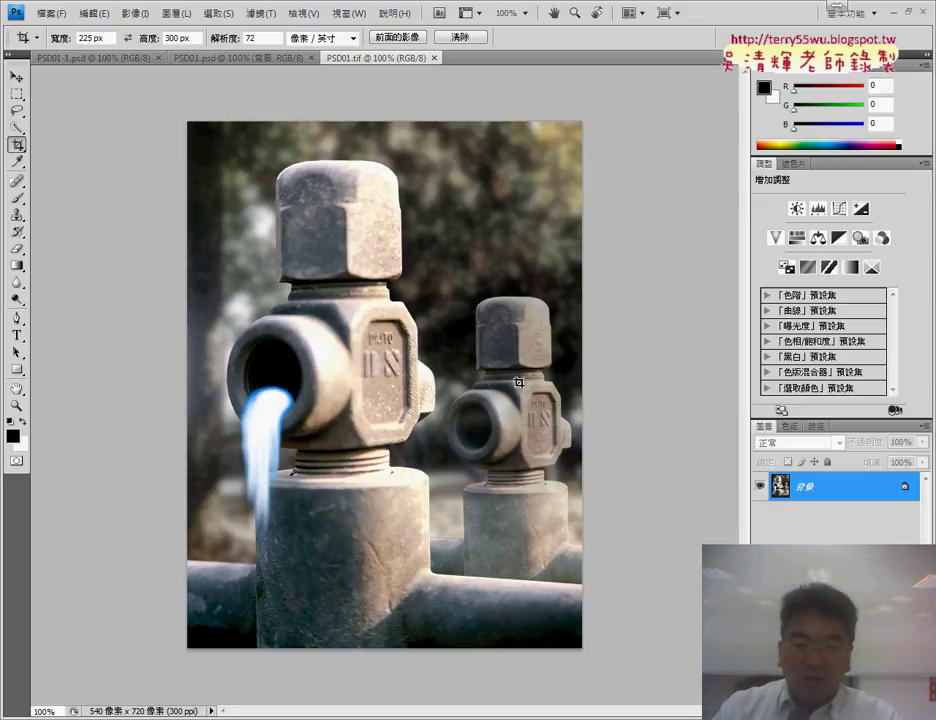
Pick the Move tool, compare PSD01.psd against PSD01.tif, and show the Blur filters
{"action": "left_click", "coordinate": [17, 76]}
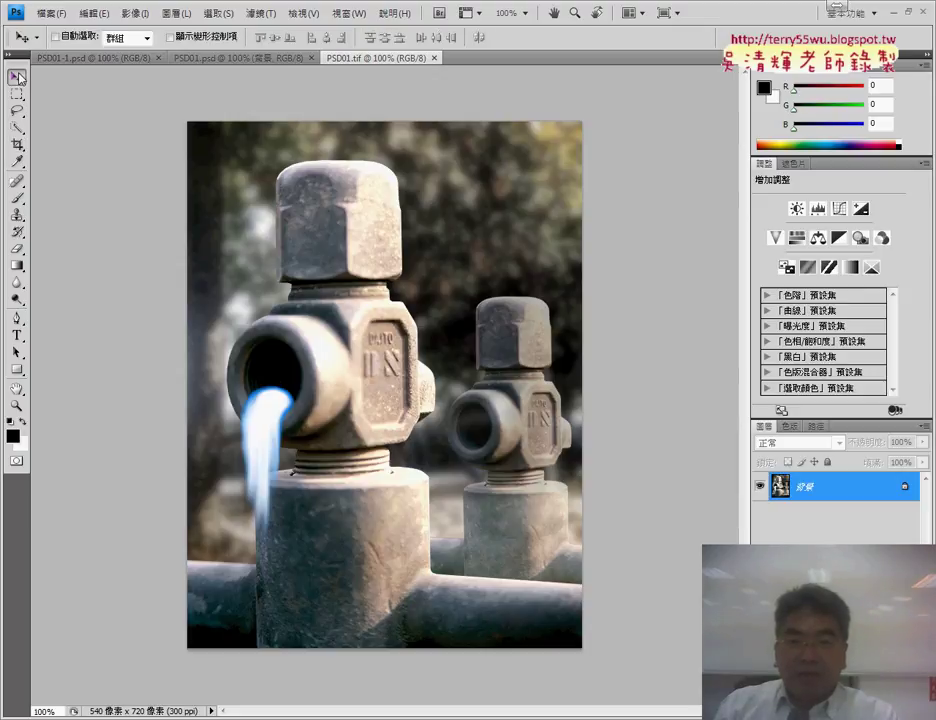
{"action": "left_click", "coordinate": [231, 58]}
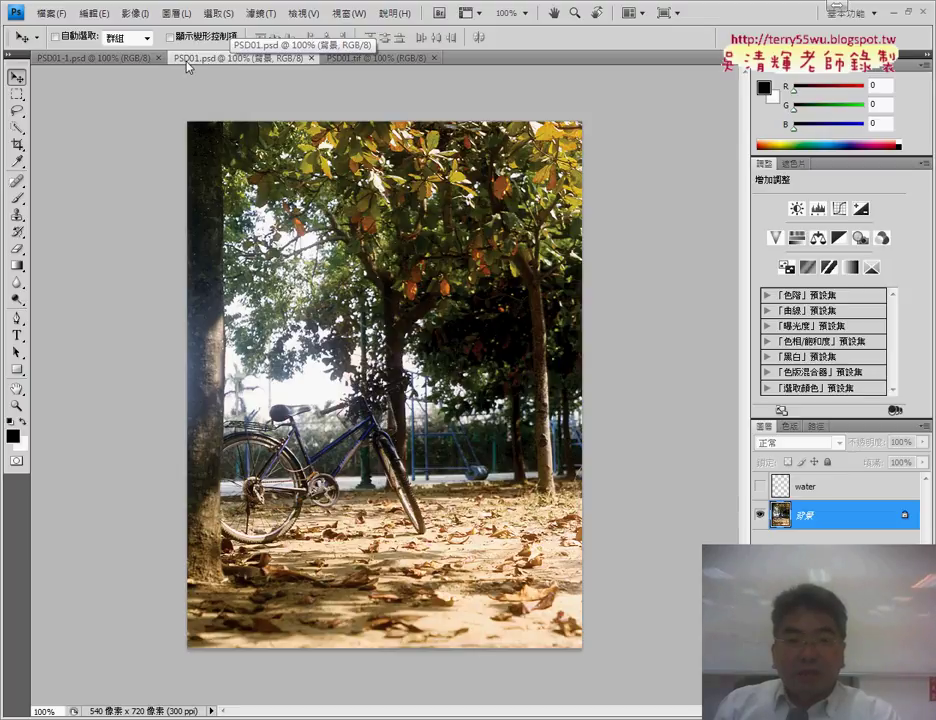
{"action": "left_click", "coordinate": [378, 58]}
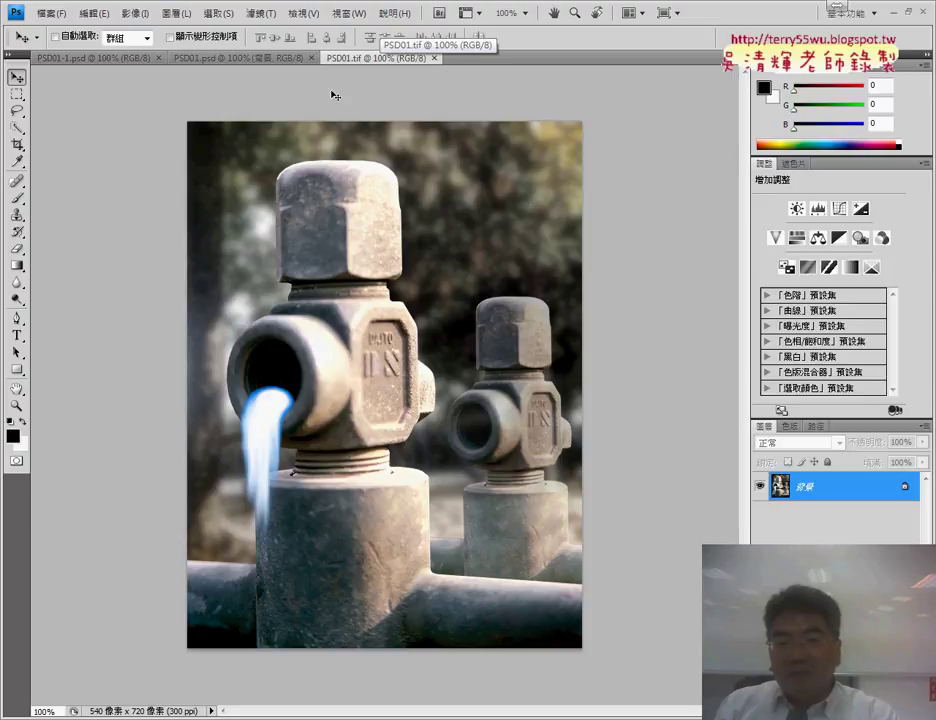
{"action": "left_click", "coordinate": [255, 60]}
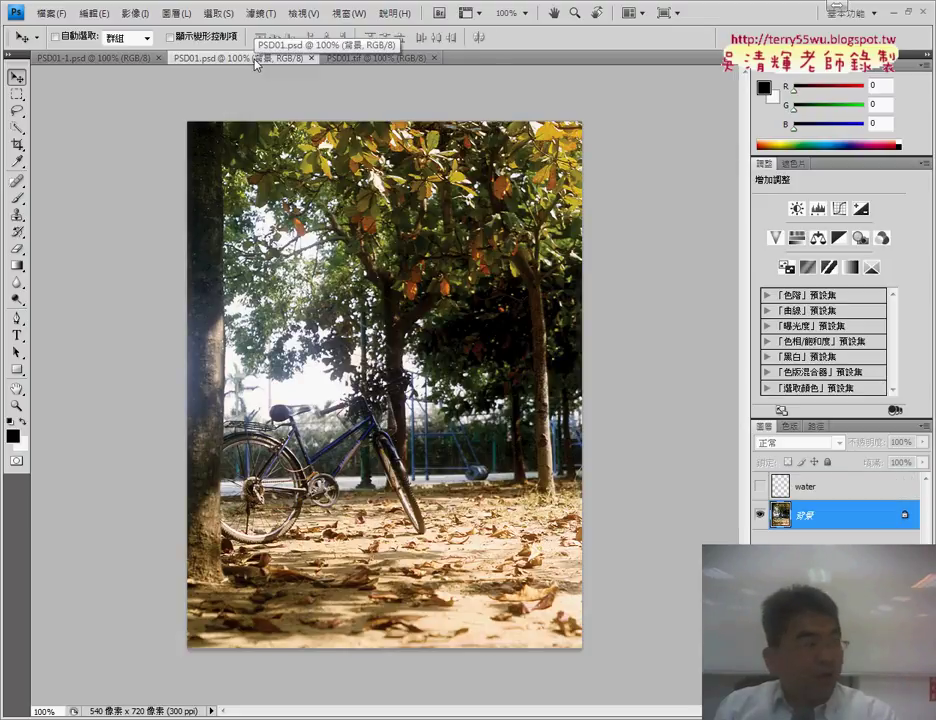
{"action": "left_click", "coordinate": [355, 58]}
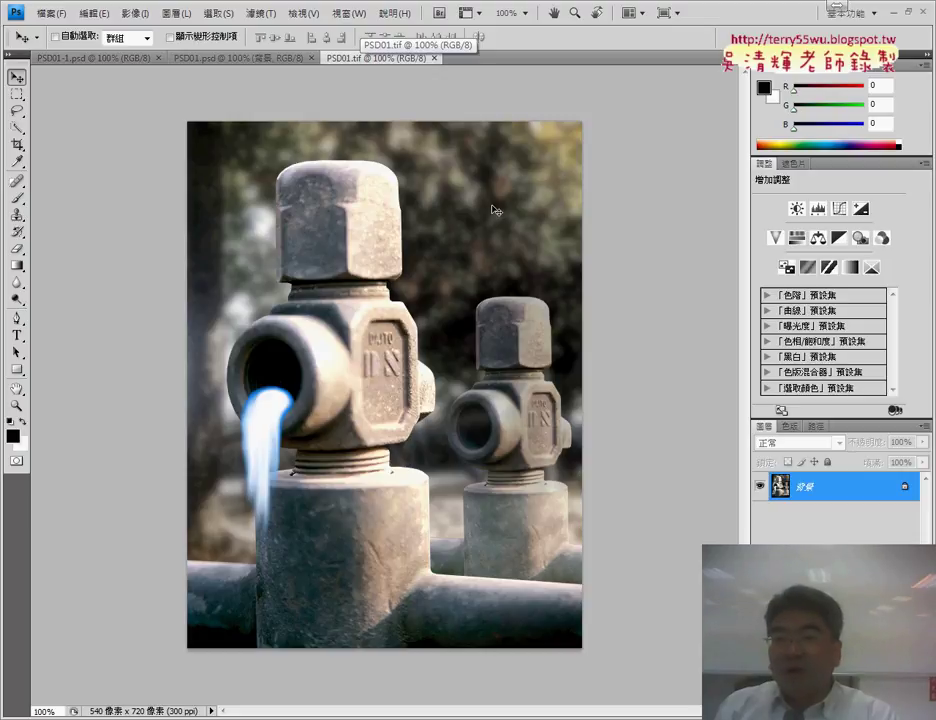
{"action": "left_click", "coordinate": [240, 58]}
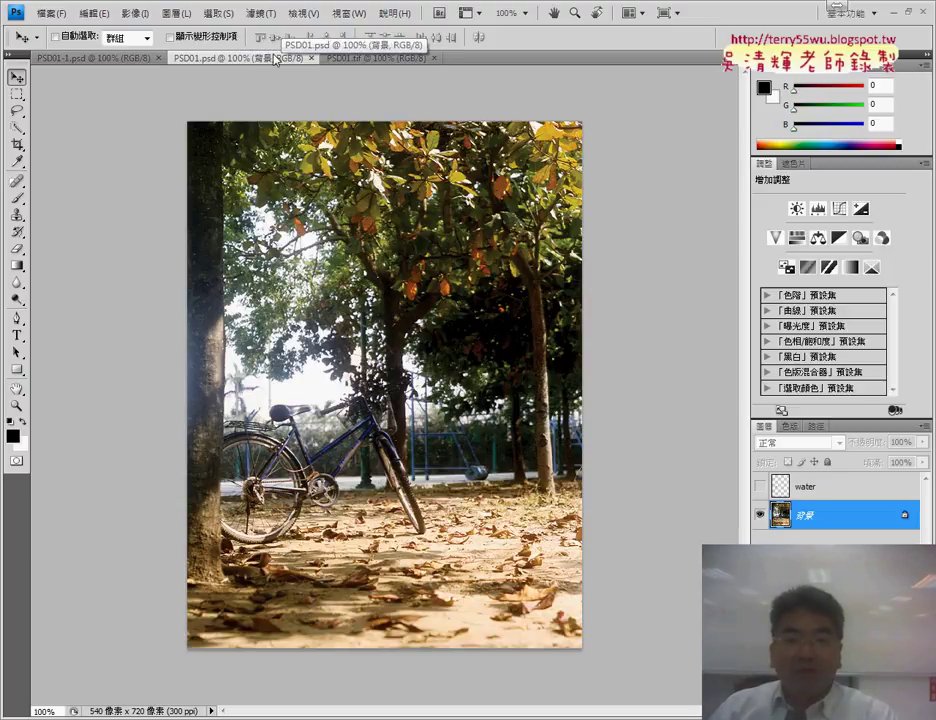
{"action": "left_click", "coordinate": [258, 14]}
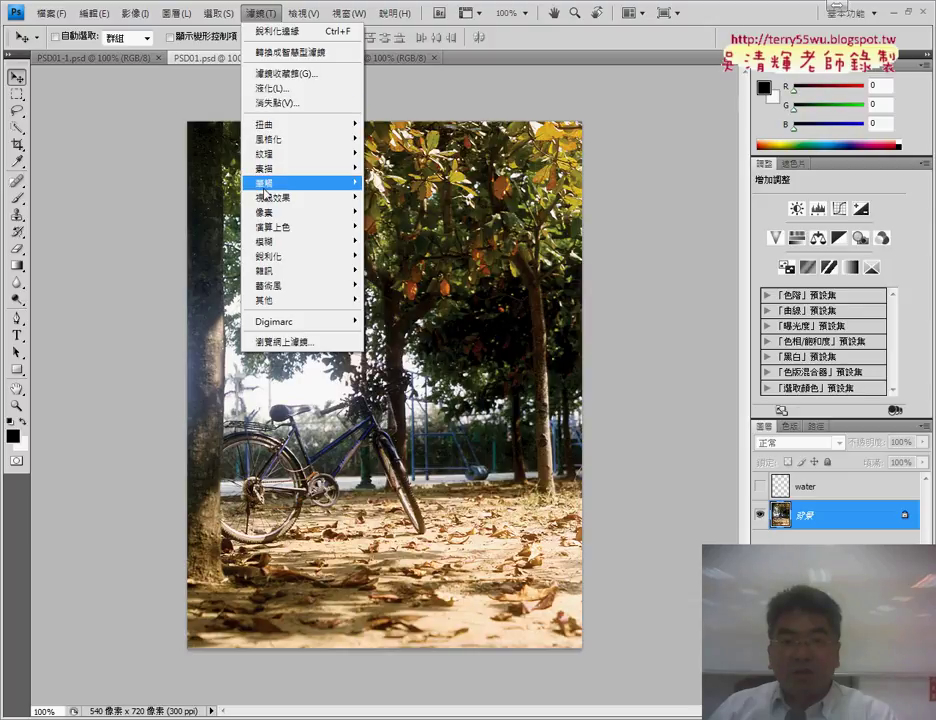
{"action": "mouse_move", "coordinate": [280, 241]}
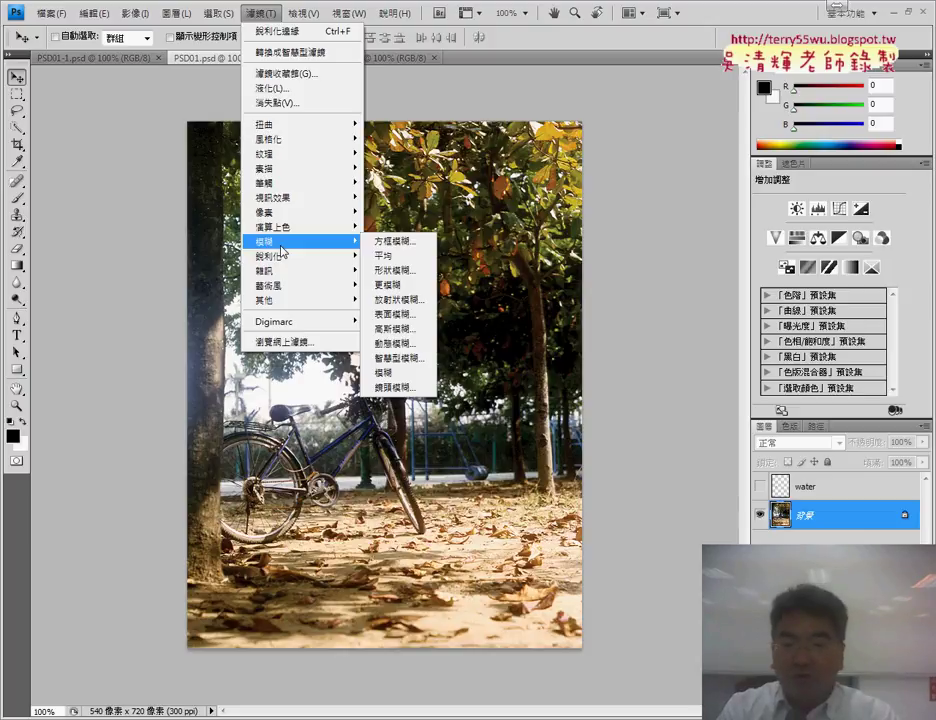
{"action": "mouse_move", "coordinate": [281, 258]}
{"action": "left_mouse_down"}
{"action": "mouse_move", "coordinate": [255, 250]}
{"action": "mouse_move", "coordinate": [264, 246]}
{"action": "left_mouse_up"}
{"action": "mouse_move", "coordinate": [395, 200]}
{"action": "left_mouse_down"}
{"action": "mouse_move", "coordinate": [366, 330]}
{"action": "mouse_move", "coordinate": [385, 415]}
{"action": "left_mouse_up"}
{"action": "mouse_move", "coordinate": [567, 250]}
{"action": "left_mouse_down"}
{"action": "mouse_move", "coordinate": [458, 310]}
{"action": "mouse_move", "coordinate": [520, 316]}
{"action": "left_mouse_up"}
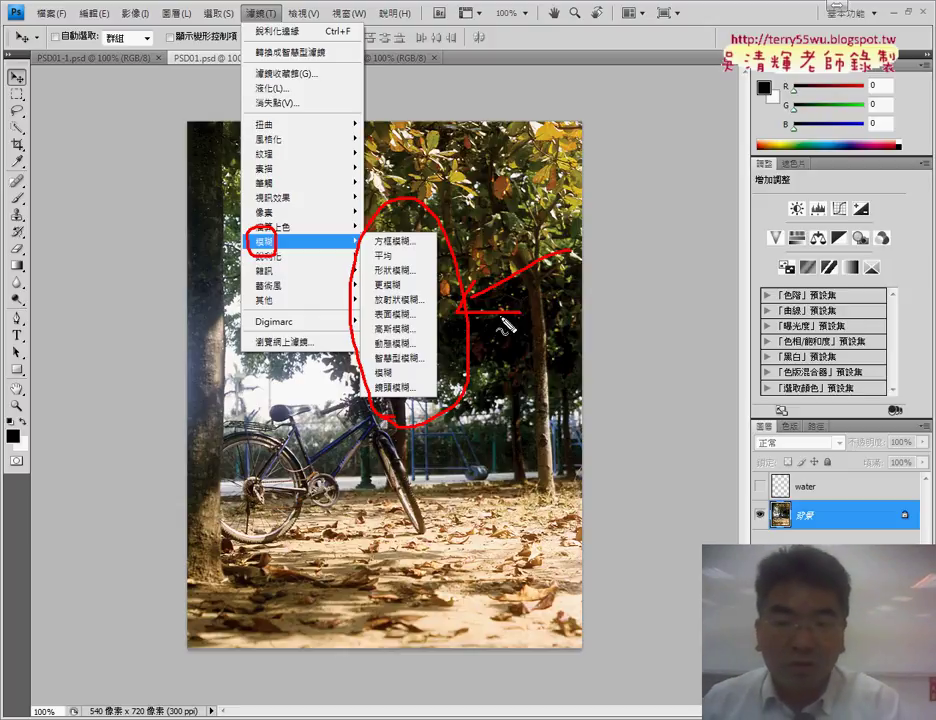
{"action": "left_click_drag", "start_coordinate": [368, 338], "coordinate": [412, 338]}
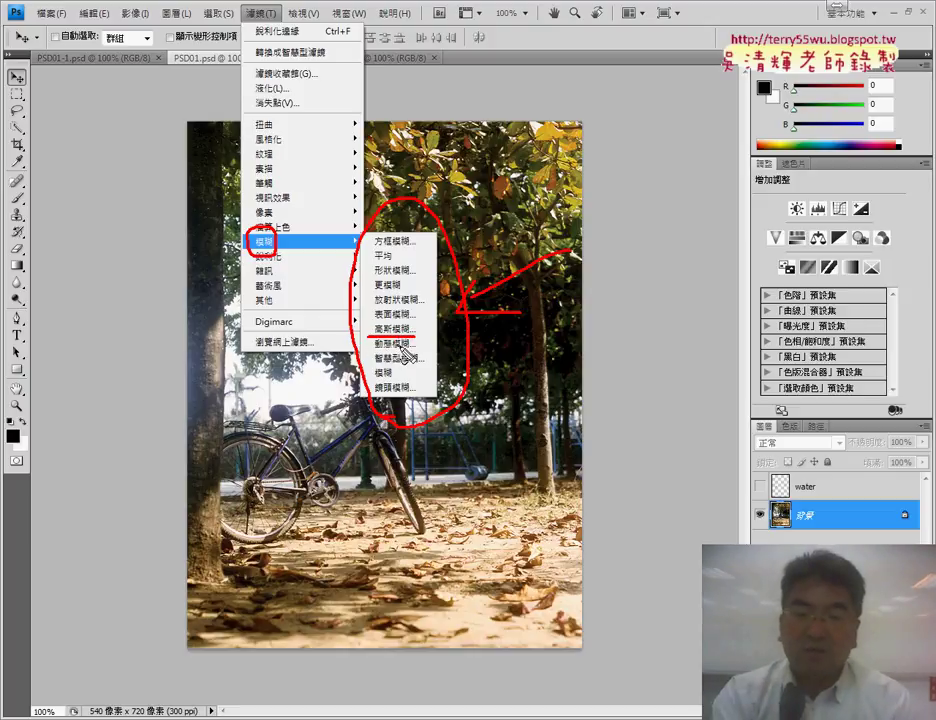
Dismiss the filter list, recheck PSD01.tif, and show Image > Adjustments for PSD01.psd
{"action": "left_click", "coordinate": [400, 346]}
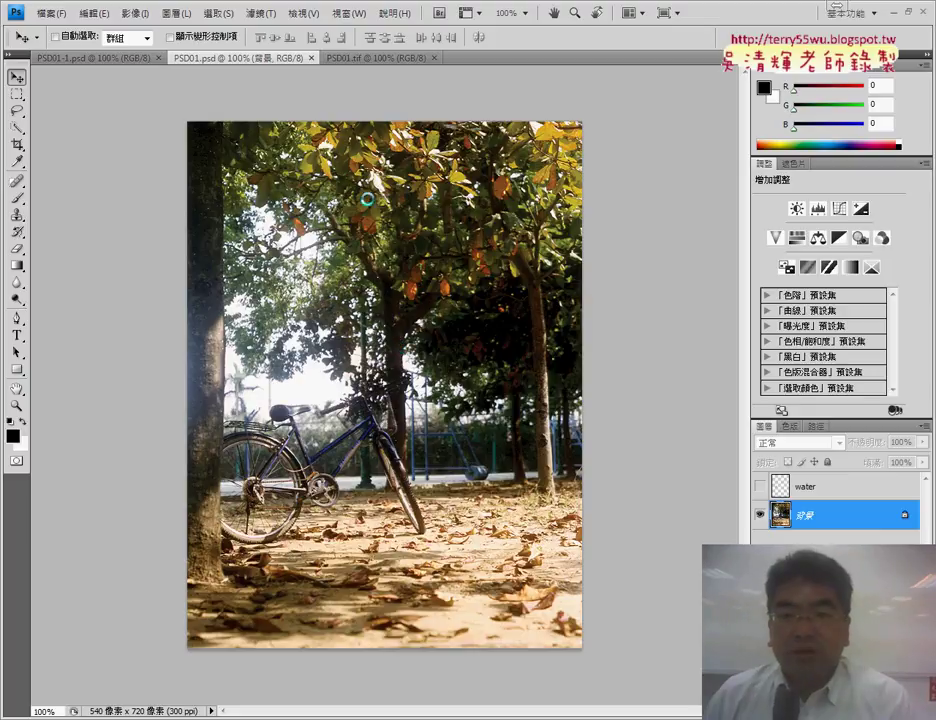
{"action": "left_click", "coordinate": [366, 58]}
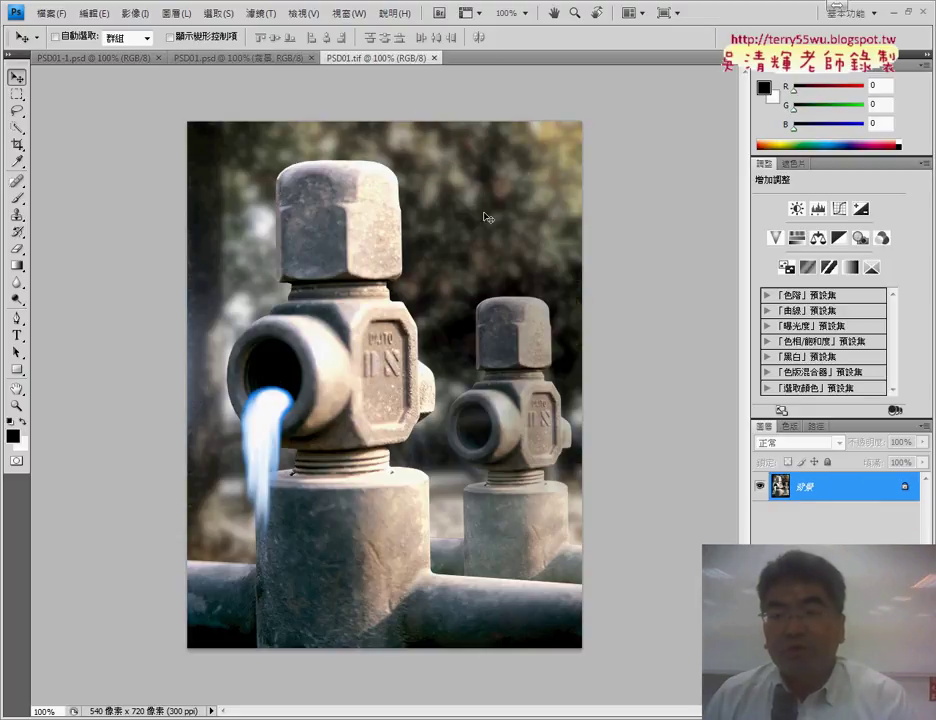
{"action": "left_click", "coordinate": [255, 58]}
{"action": "left_click", "coordinate": [146, 16]}
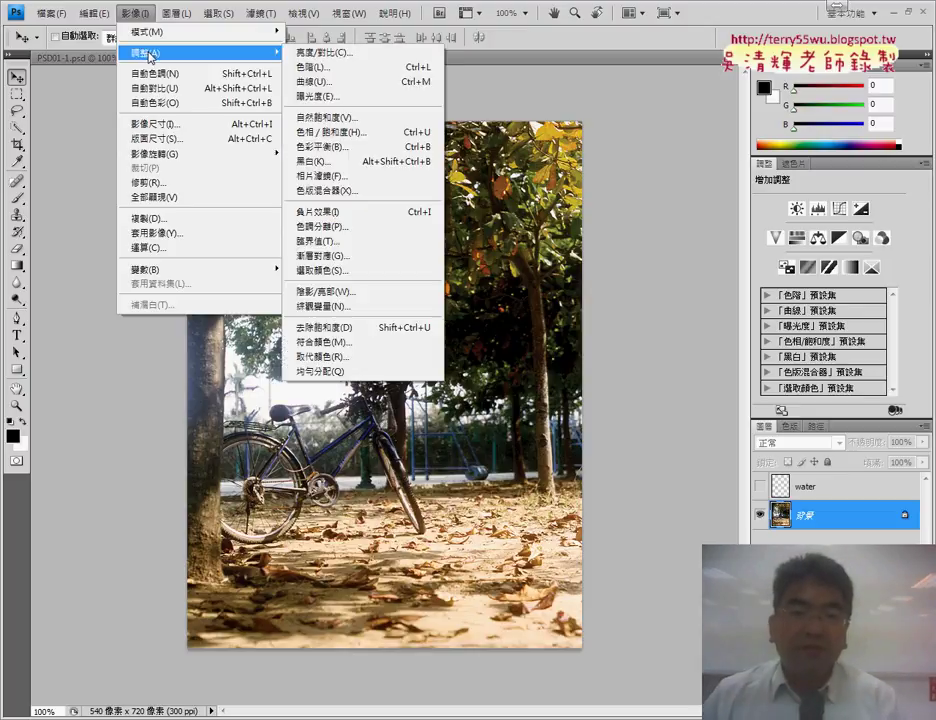
{"action": "mouse_move", "coordinate": [150, 52]}
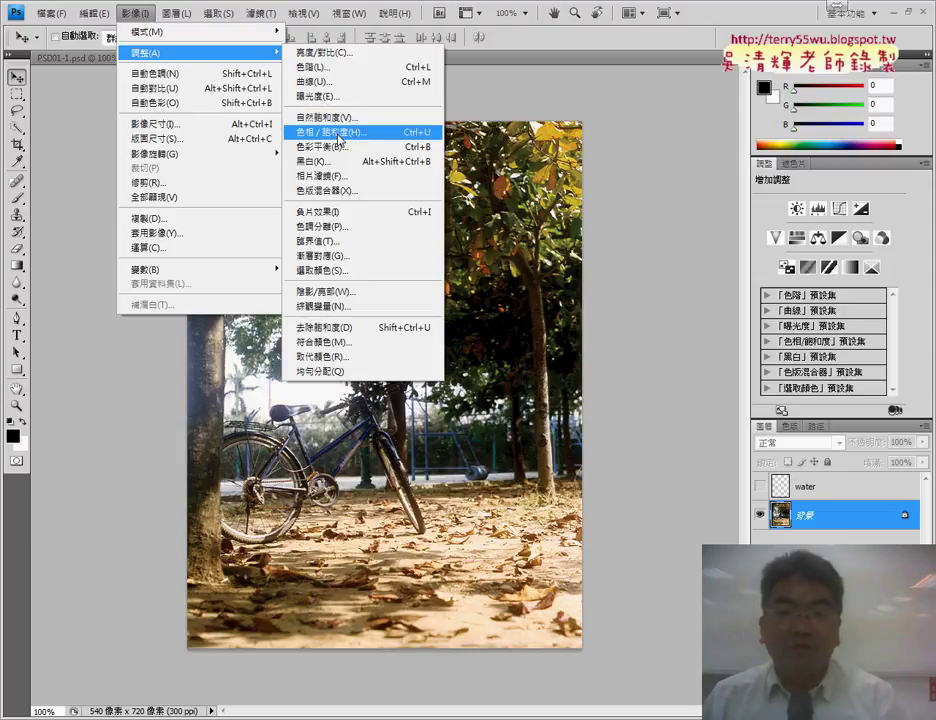
Preview Hue/Saturation at Hue -5, Saturation -54, Lightness -24 on the bicycle photo
{"action": "left_click", "coordinate": [340, 140]}
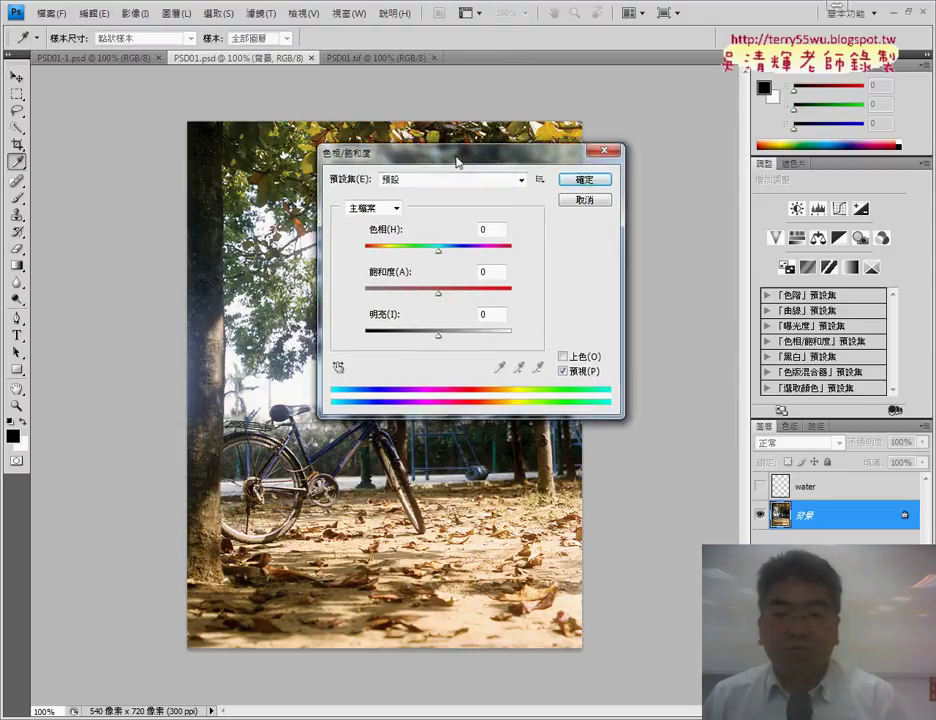
{"action": "left_click_drag", "start_coordinate": [457, 156], "coordinate": [728, 120]}
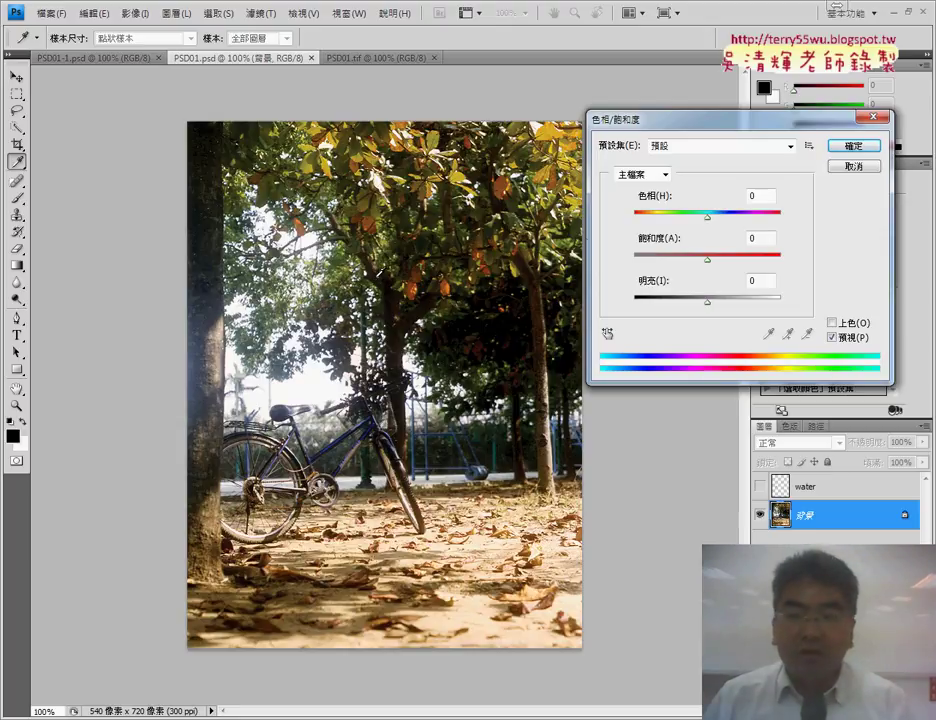
{"action": "mouse_move", "coordinate": [713, 264]}
{"action": "left_mouse_down"}
{"action": "mouse_move", "coordinate": [783, 266]}
{"action": "mouse_move", "coordinate": [635, 262]}
{"action": "left_mouse_up"}
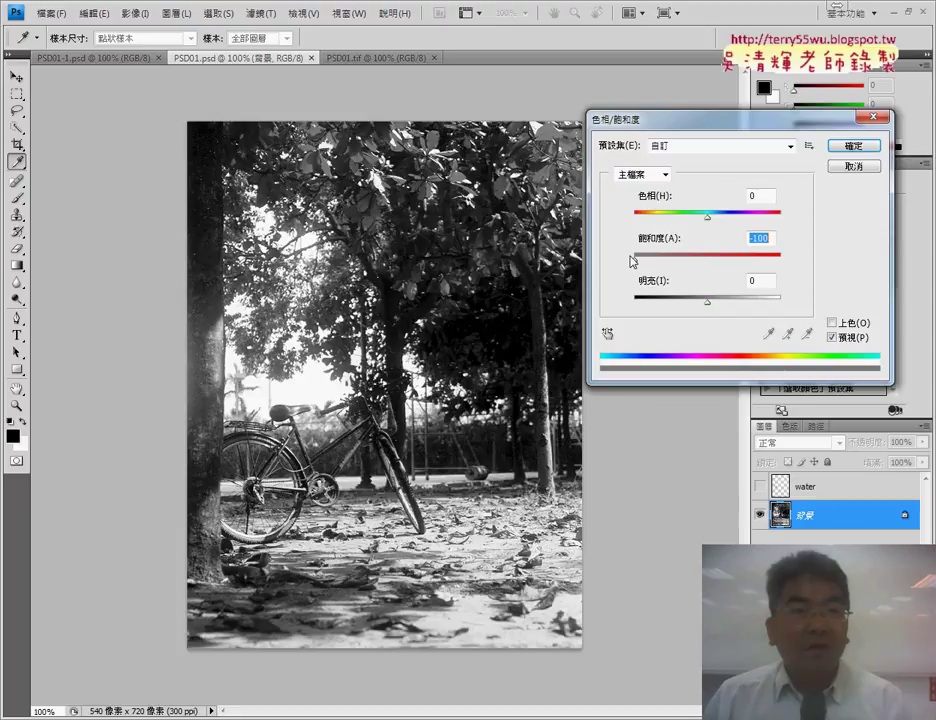
{"action": "mouse_move", "coordinate": [646, 259]}
{"action": "left_mouse_down"}
{"action": "mouse_move", "coordinate": [764, 265]}
{"action": "mouse_move", "coordinate": [640, 263]}
{"action": "mouse_move", "coordinate": [691, 268]}
{"action": "mouse_move", "coordinate": [670, 268]}
{"action": "left_mouse_up"}
{"action": "mouse_move", "coordinate": [707, 308]}
{"action": "left_mouse_down"}
{"action": "mouse_move", "coordinate": [644, 302]}
{"action": "mouse_move", "coordinate": [690, 302]}
{"action": "left_mouse_up"}
{"action": "mouse_move", "coordinate": [703, 222]}
{"action": "left_mouse_down"}
{"action": "mouse_move", "coordinate": [683, 219]}
{"action": "mouse_move", "coordinate": [704, 220]}
{"action": "left_mouse_up"}
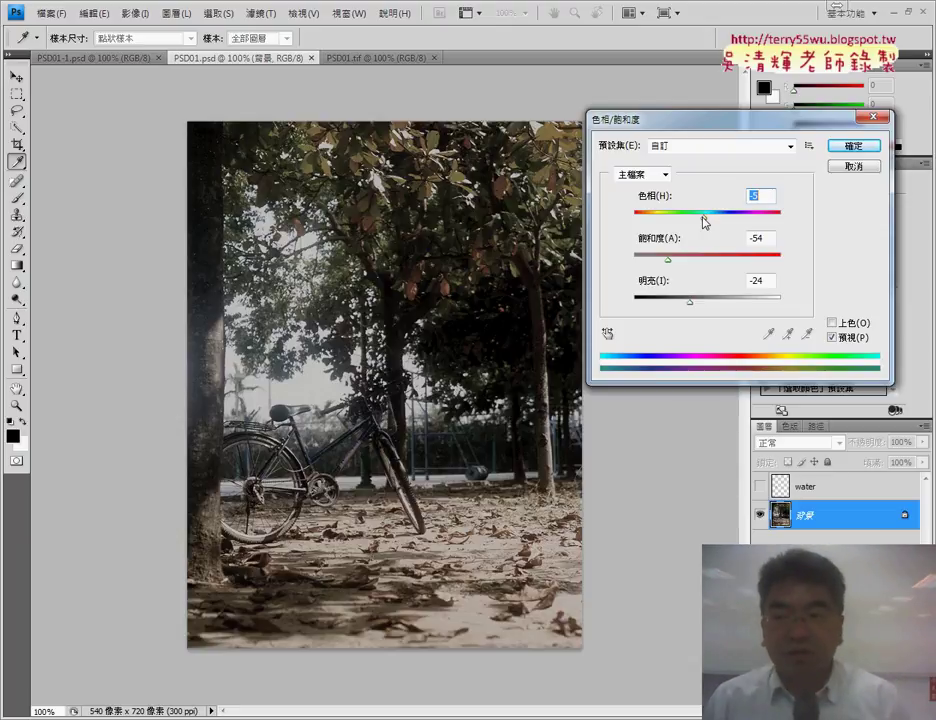
Cancel the Hue/Saturation changes, recheck PSD01.tif, and show the Noise filters on PSD01.psd
{"action": "left_click", "coordinate": [841, 167]}
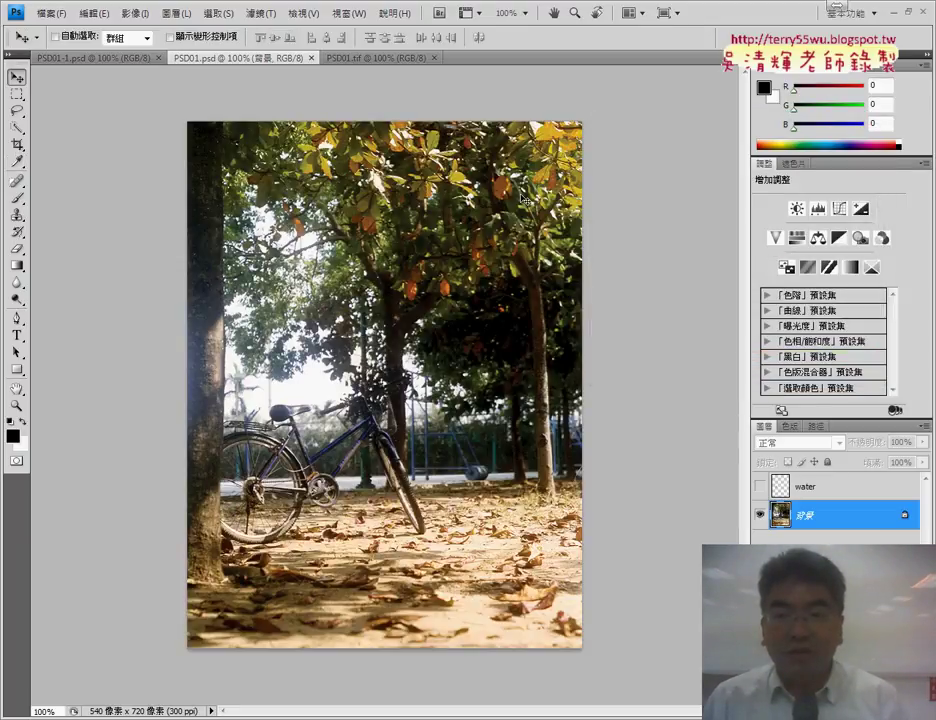
{"action": "left_click", "coordinate": [395, 59]}
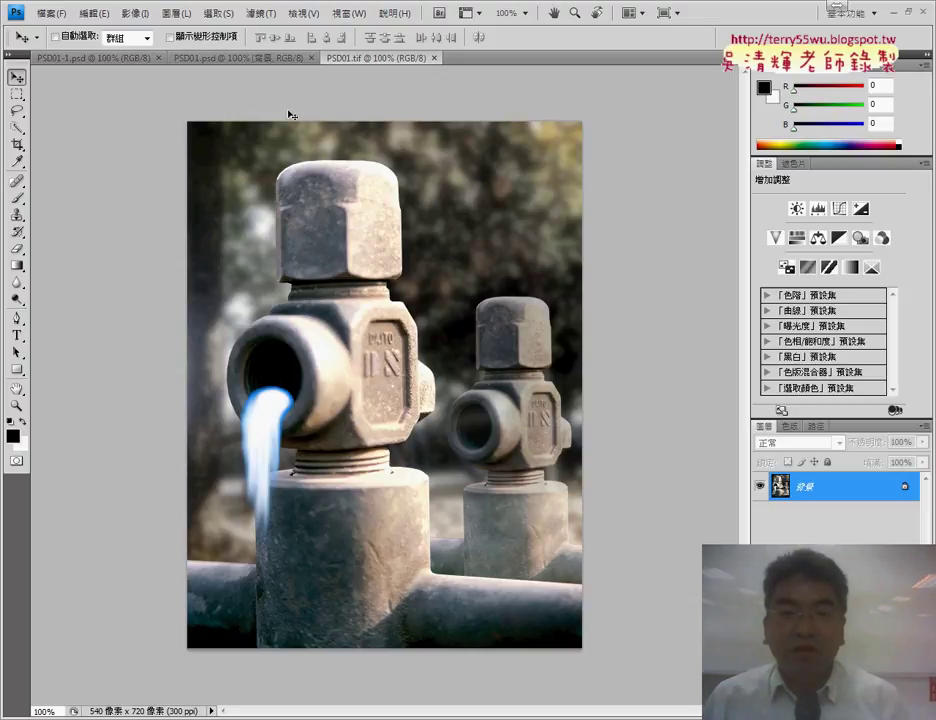
{"action": "left_click", "coordinate": [235, 58]}
{"action": "left_click", "coordinate": [259, 13]}
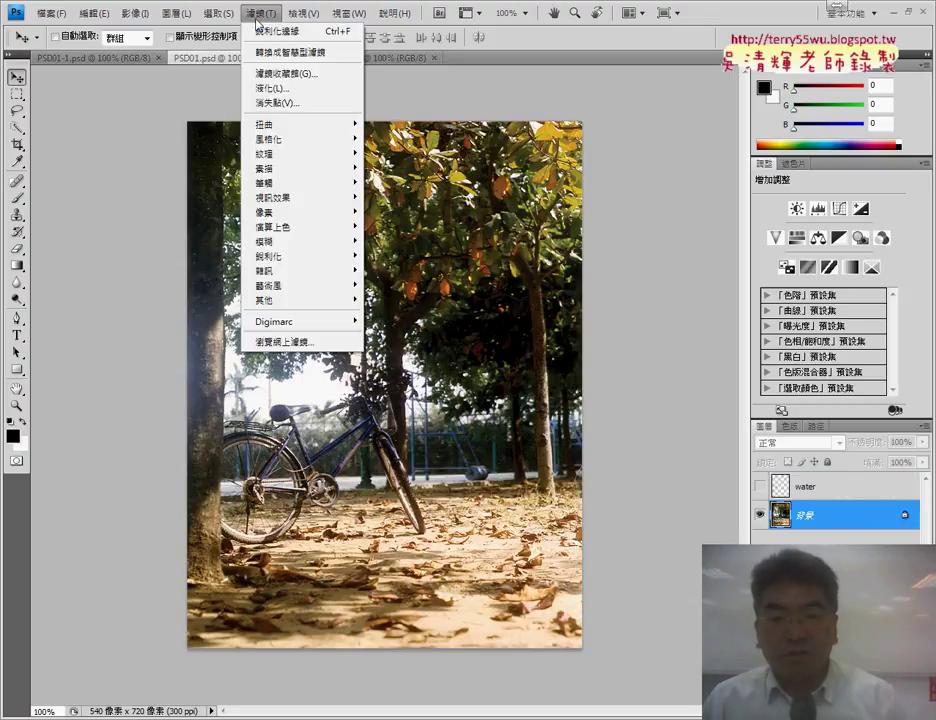
{"action": "mouse_move", "coordinate": [298, 270]}
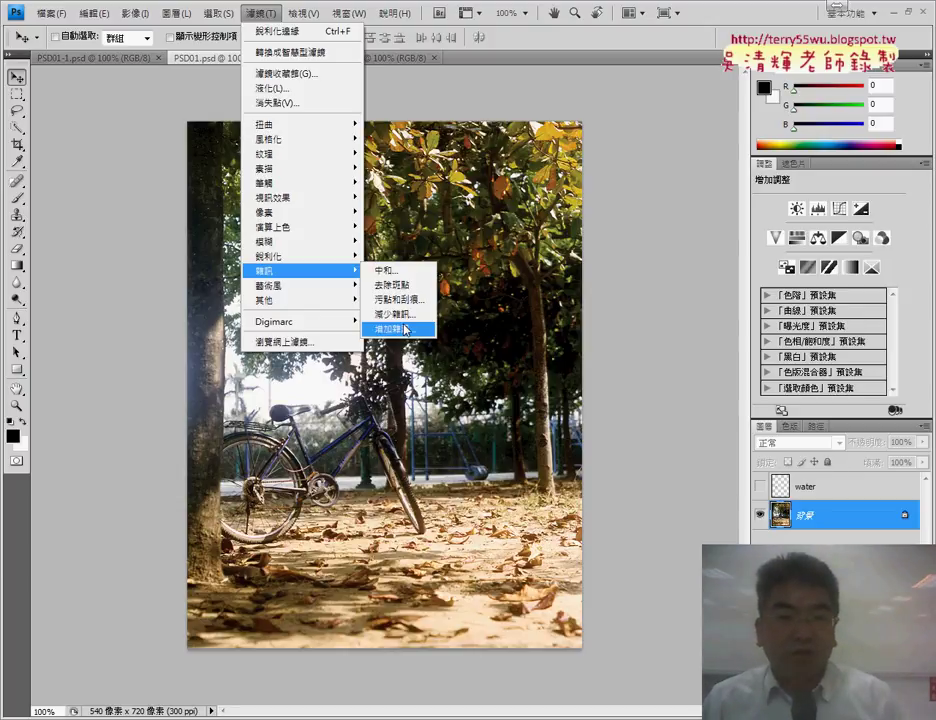
Make the PSD01-1.psd valve image active with the Quick Selection Tool
{"action": "left_click", "coordinate": [109, 60]}
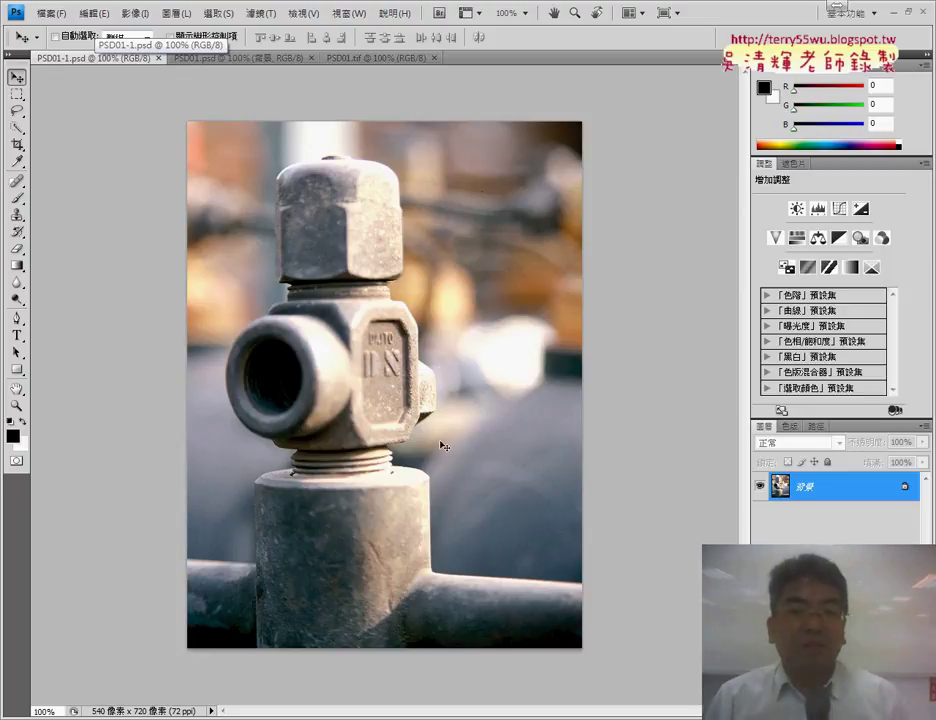
{"action": "left_click", "coordinate": [236, 61]}
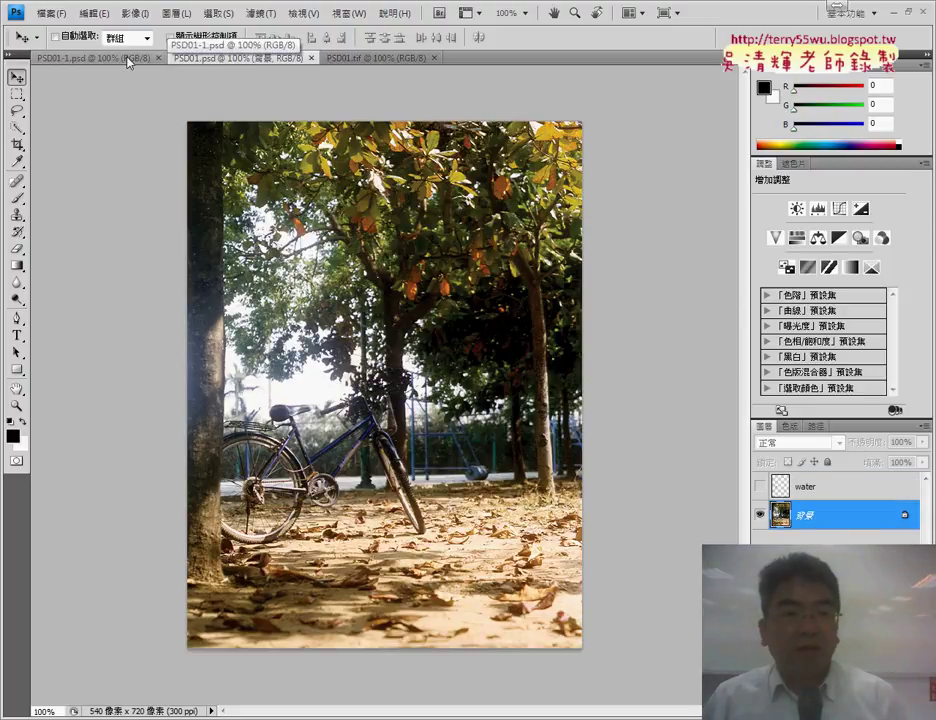
{"action": "left_click", "coordinate": [126, 62]}
{"action": "left_click", "coordinate": [17, 127]}
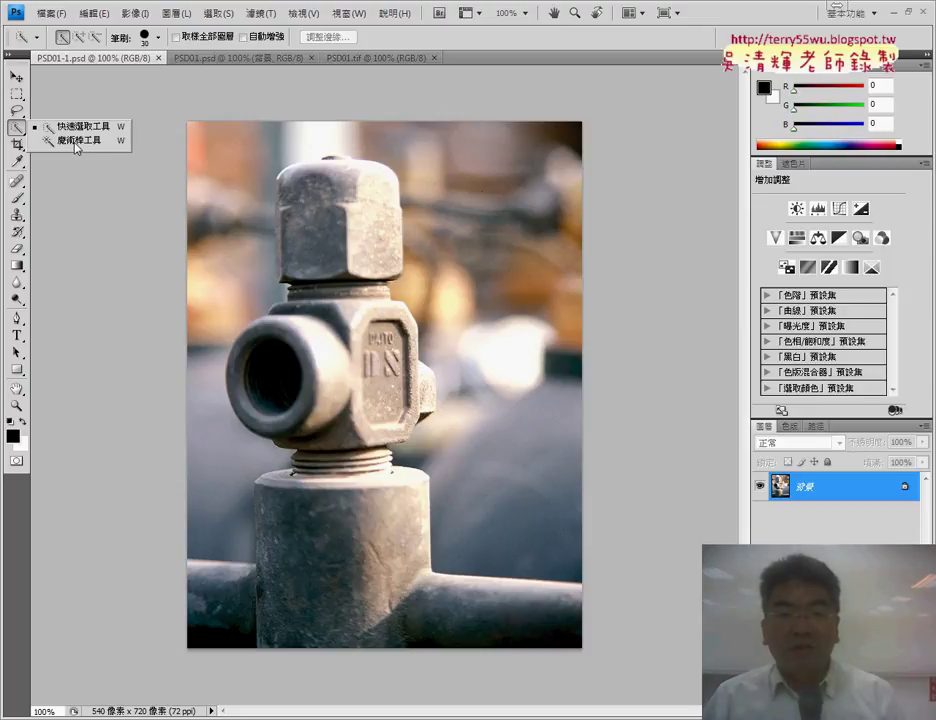
Quick-select the blurred upper-right valve background, then return to PSD01.psd
{"action": "left_click", "coordinate": [506, 197]}
{"action": "mouse_move", "coordinate": [506, 196]}
{"action": "left_mouse_down"}
{"action": "mouse_move", "coordinate": [539, 331]}
{"action": "mouse_move", "coordinate": [495, 382]}
{"action": "left_mouse_up"}
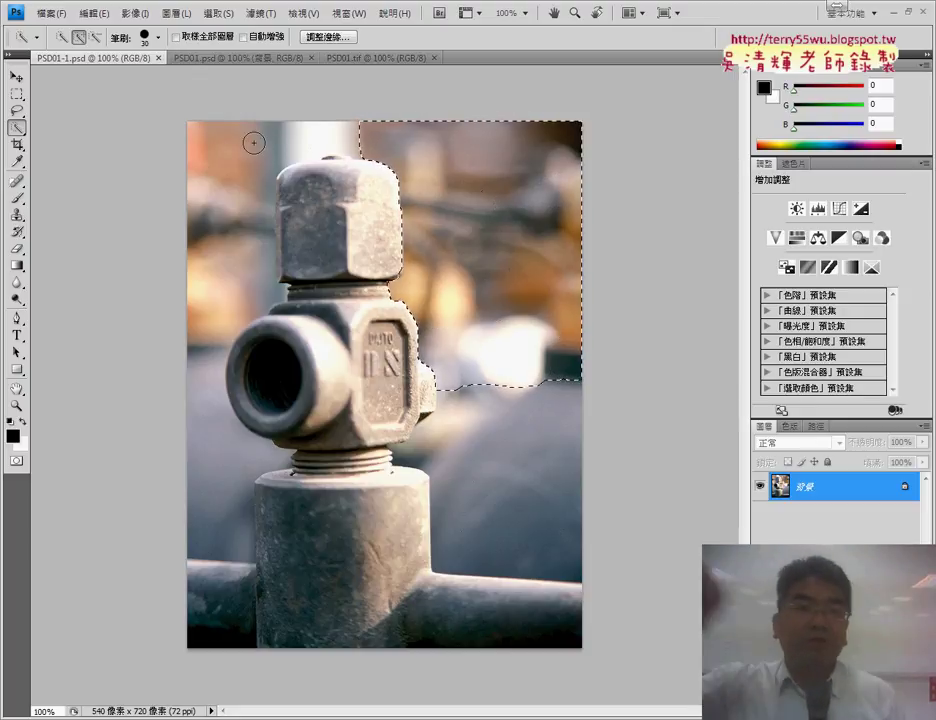
{"action": "left_click", "coordinate": [268, 58]}
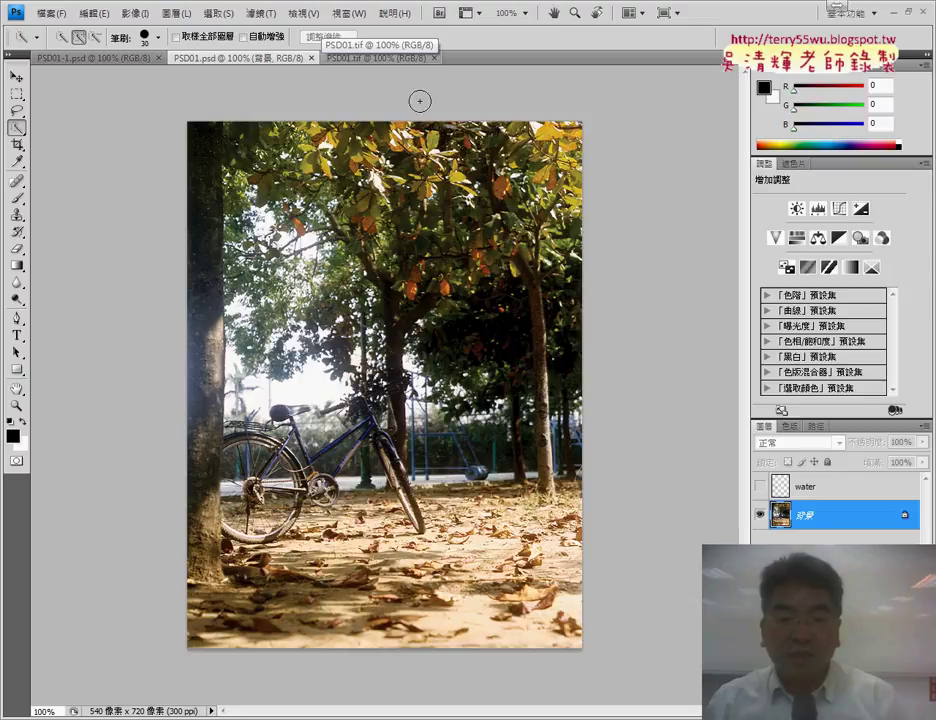
Bring the task PDF forward and scroll to the 106 design items
{"action": "left_click", "coordinate": [146, 650]}
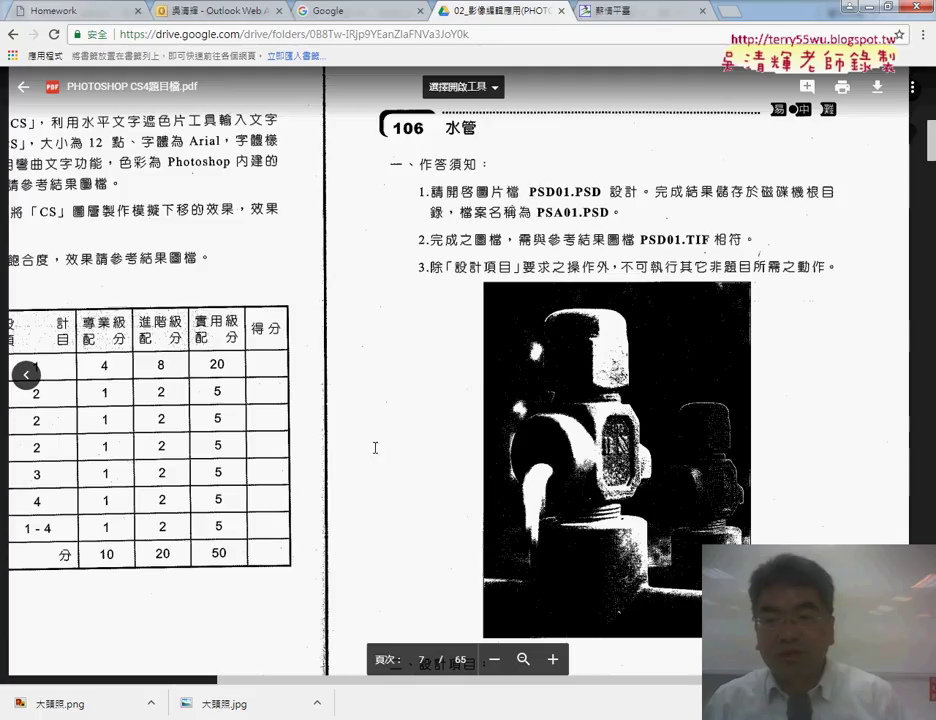
{"action": "scroll", "coordinate": [586, 320], "scroll_direction": "down", "scroll_amount": 2}
{"action": "scroll", "coordinate": [600, 370], "scroll_direction": "down", "scroll_amount": 1}
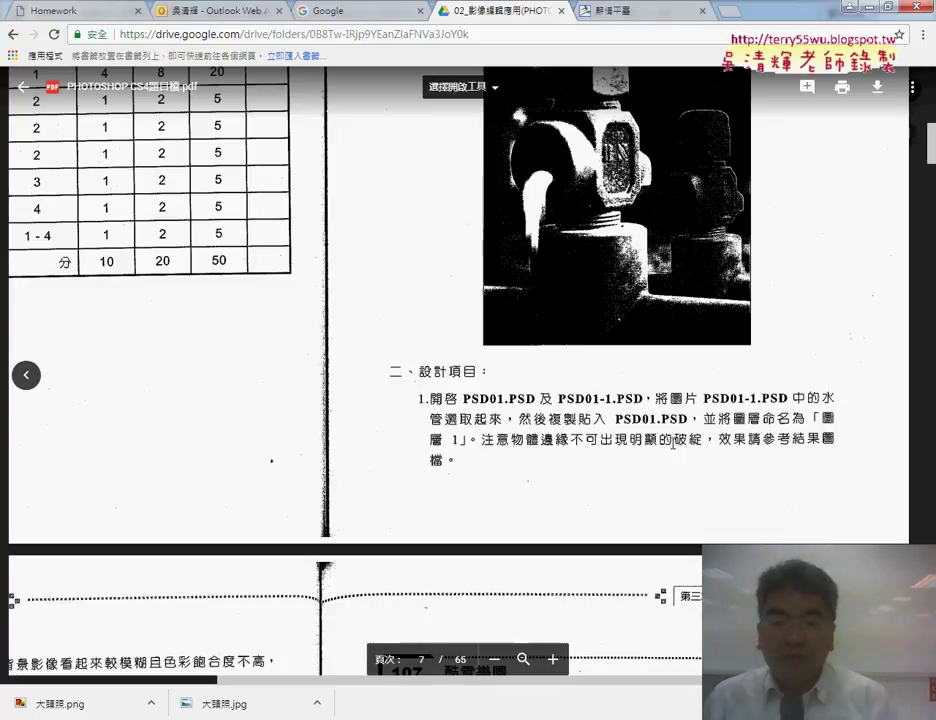
{"action": "scroll", "coordinate": [669, 446], "scroll_direction": "down", "scroll_amount": 3}
{"action": "scroll", "coordinate": [669, 446], "scroll_direction": "down", "scroll_amount": 1}
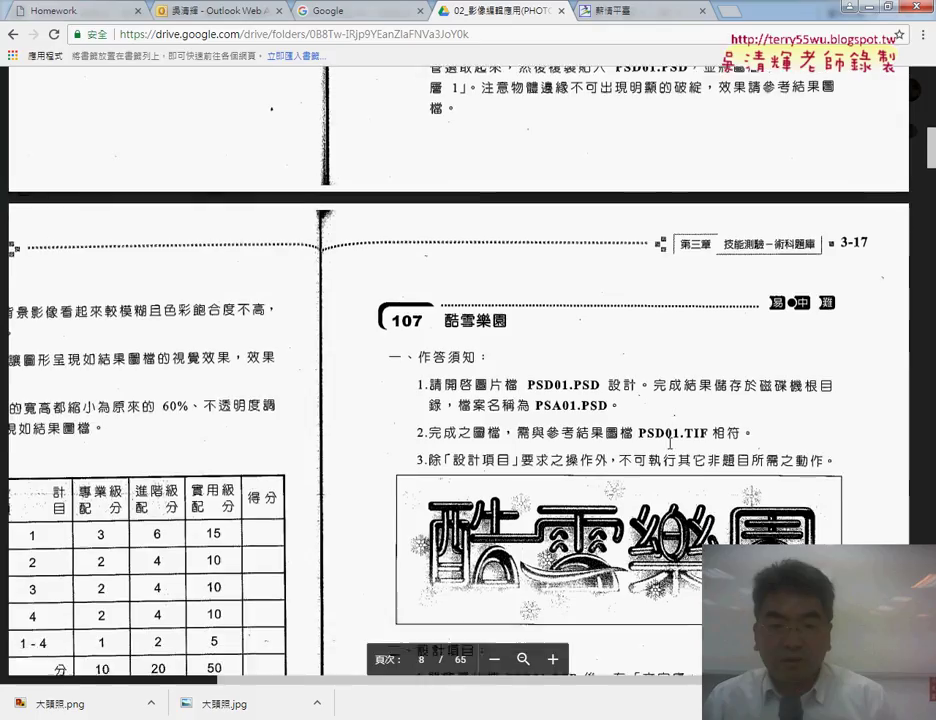
{"action": "scroll", "coordinate": [669, 446], "scroll_direction": "down", "scroll_amount": 1}
Mark 較模糊, 色彩飽合度不高, 圖層 1 and 65% with the screen pen, then clear the marks
{"action": "left_click_drag", "start_coordinate": [261, 681], "coordinate": [58, 680]}
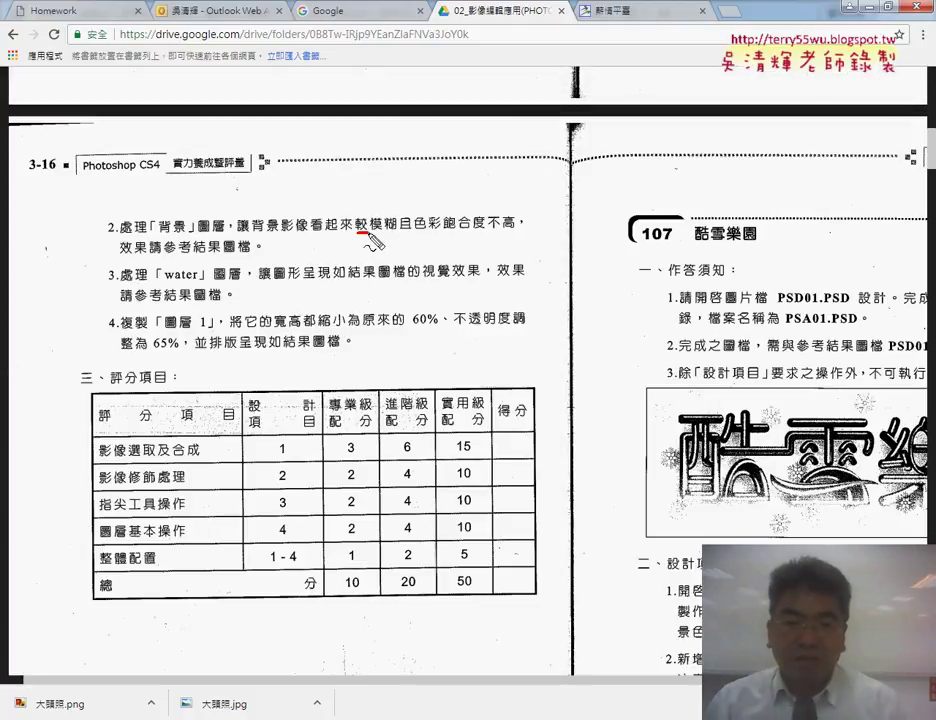
{"action": "left_click_drag", "start_coordinate": [372, 240], "coordinate": [352, 232]}
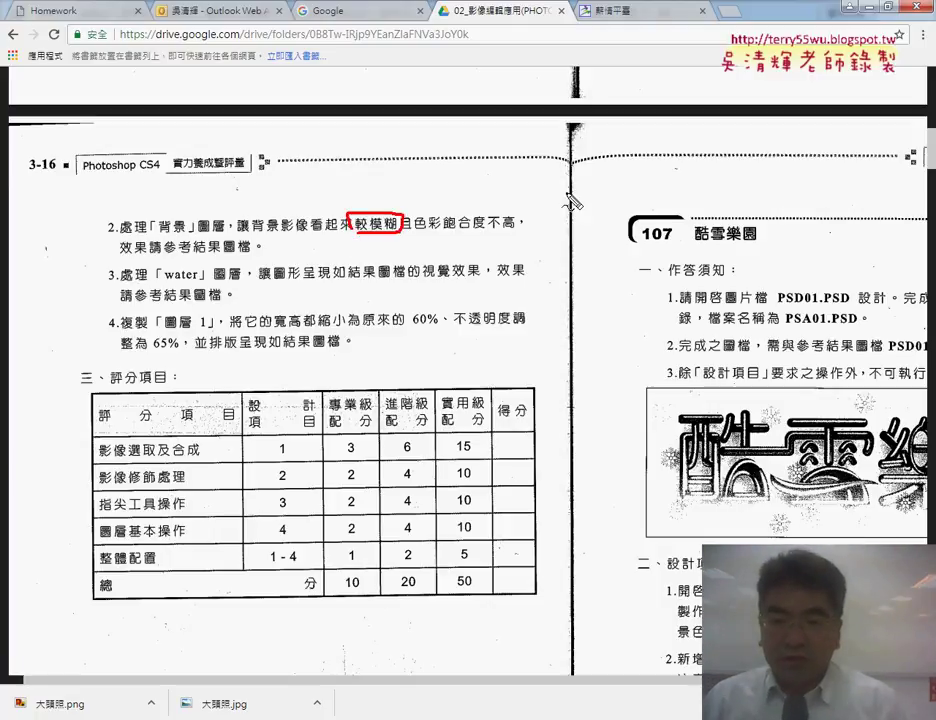
{"action": "left_click_drag", "start_coordinate": [420, 229], "coordinate": [510, 229]}
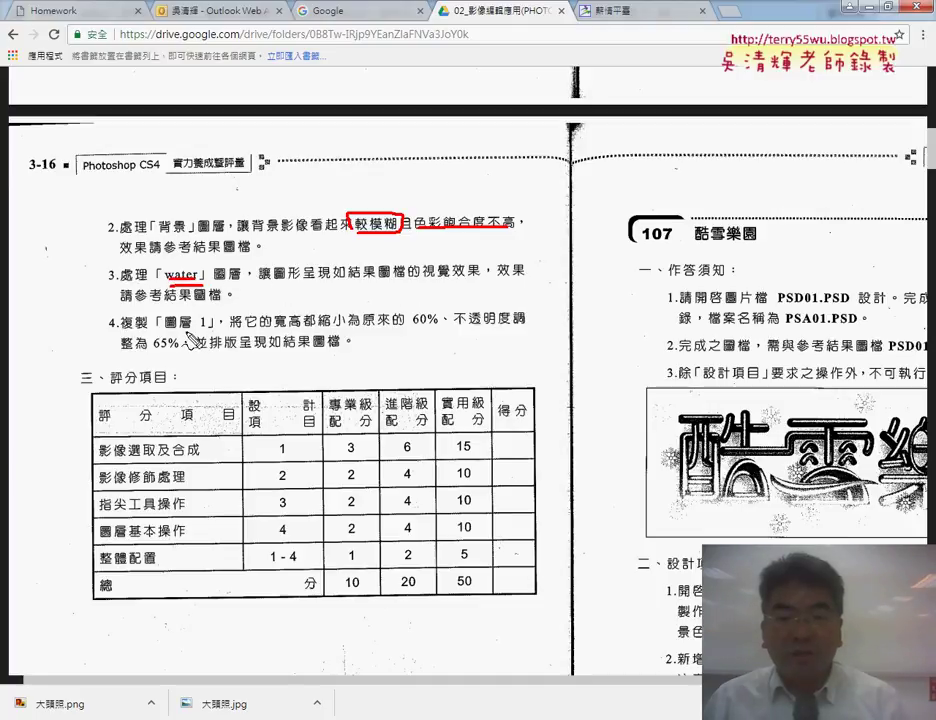
{"action": "left_click_drag", "start_coordinate": [163, 330], "coordinate": [213, 330]}
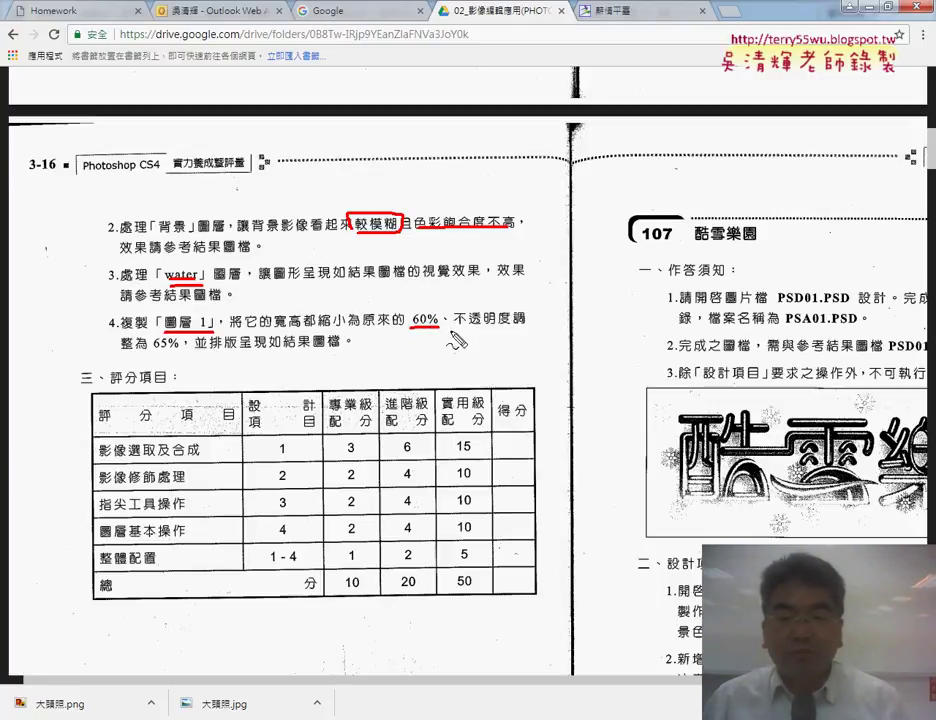
{"action": "left_click_drag", "start_coordinate": [152, 350], "coordinate": [180, 350]}
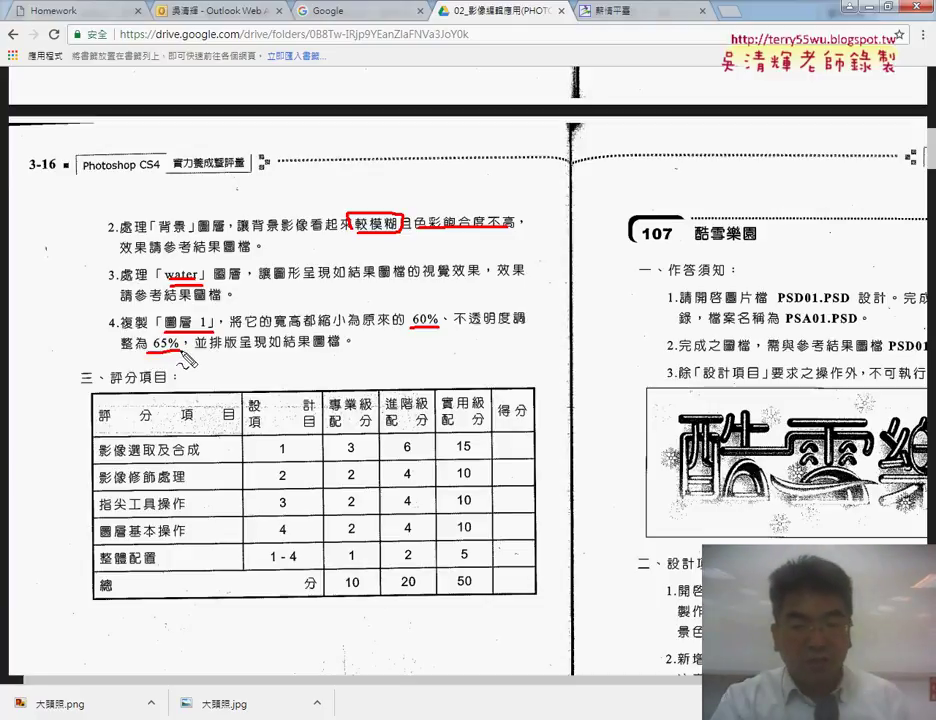
{"action": "key", "text": "Escape"}
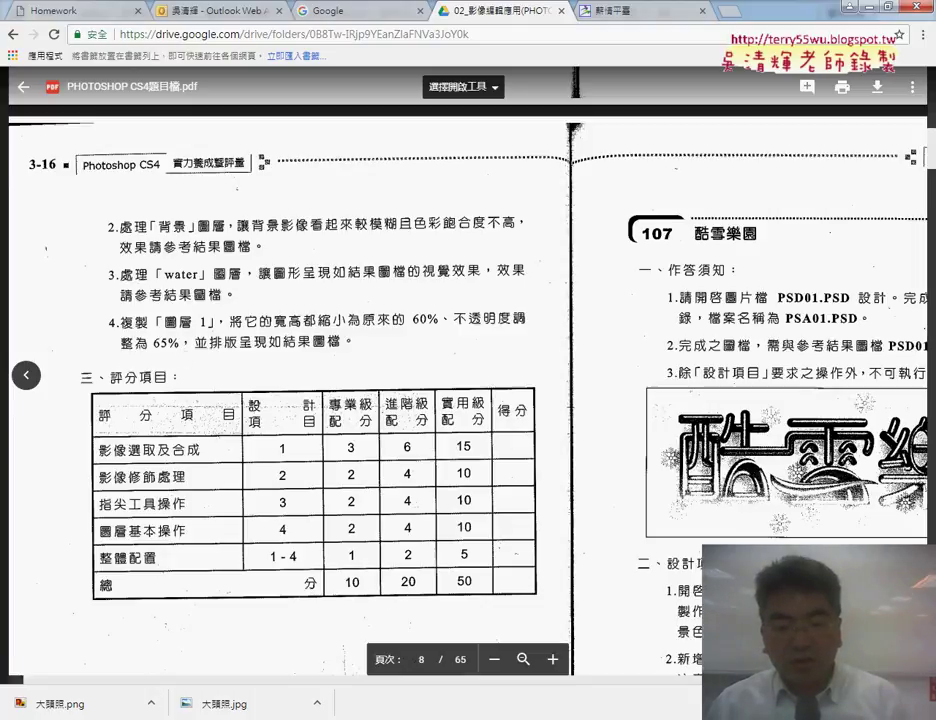
Minimize the task PDF in Chrome so Photoshop with the valve photo is in front
{"action": "left_click", "coordinate": [212, 652]}
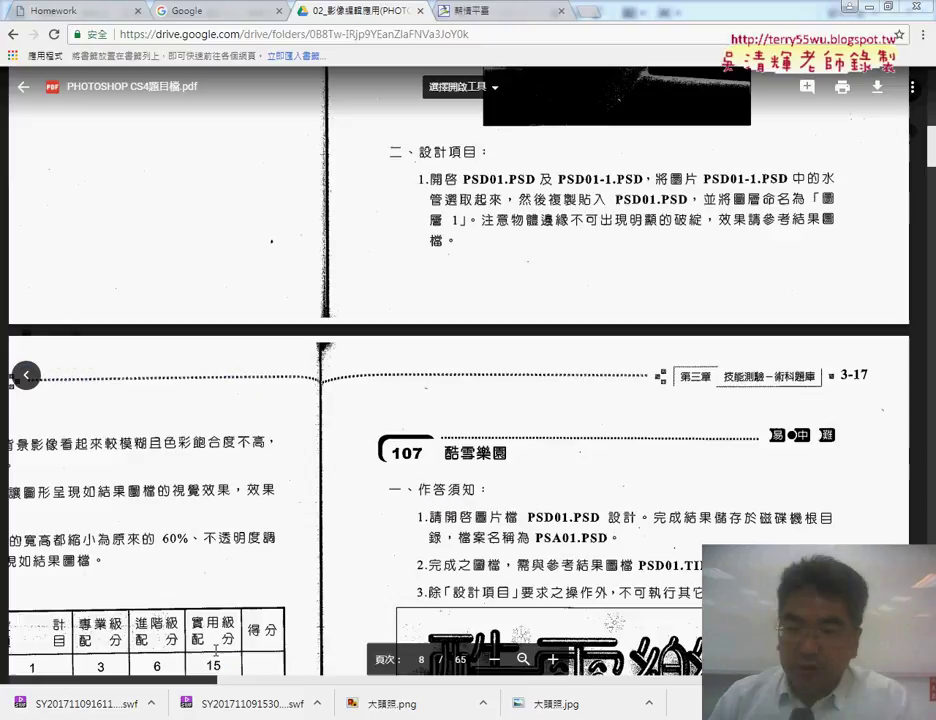
{"action": "key", "text": "alt+Tab"}
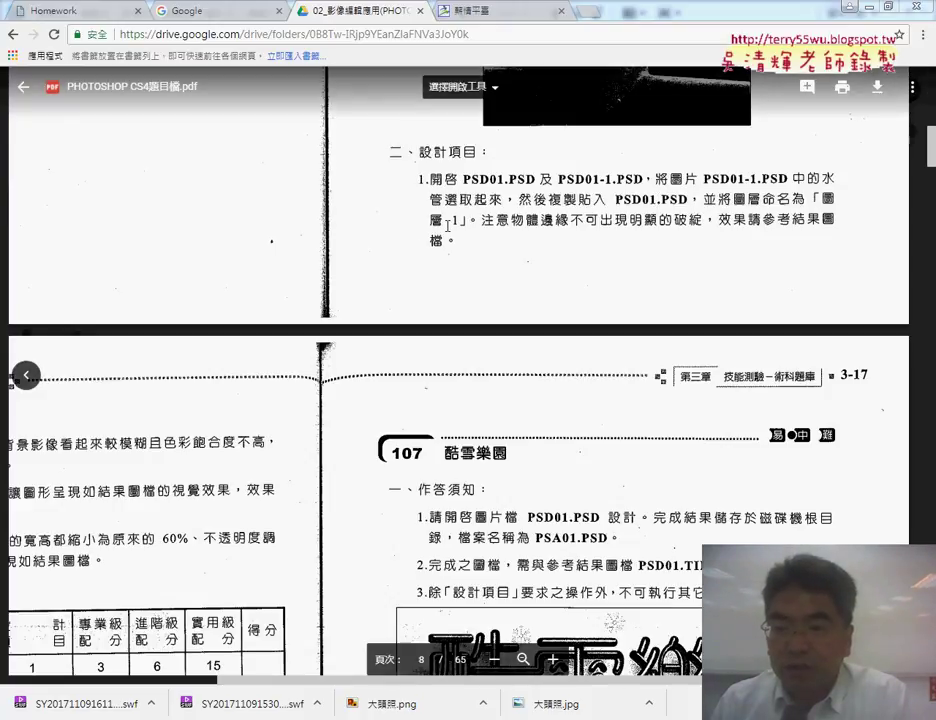
{"action": "left_click", "coordinate": [866, 12]}
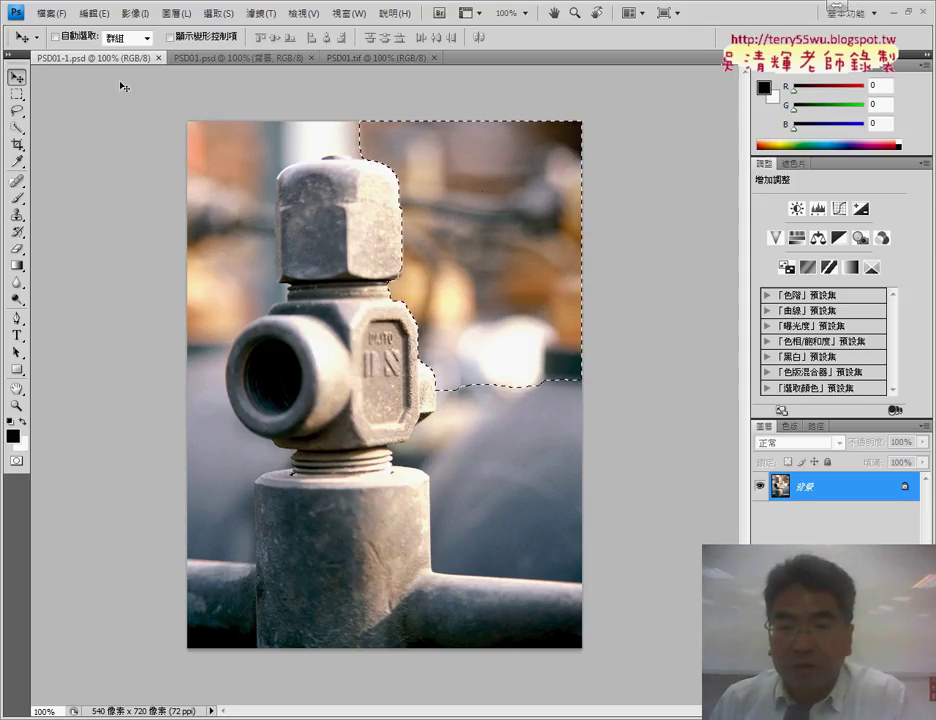
Clear the current background selection and set the Magic Wand to Add to selection
{"action": "left_click", "coordinate": [220, 14]}
{"action": "left_click", "coordinate": [227, 58]}
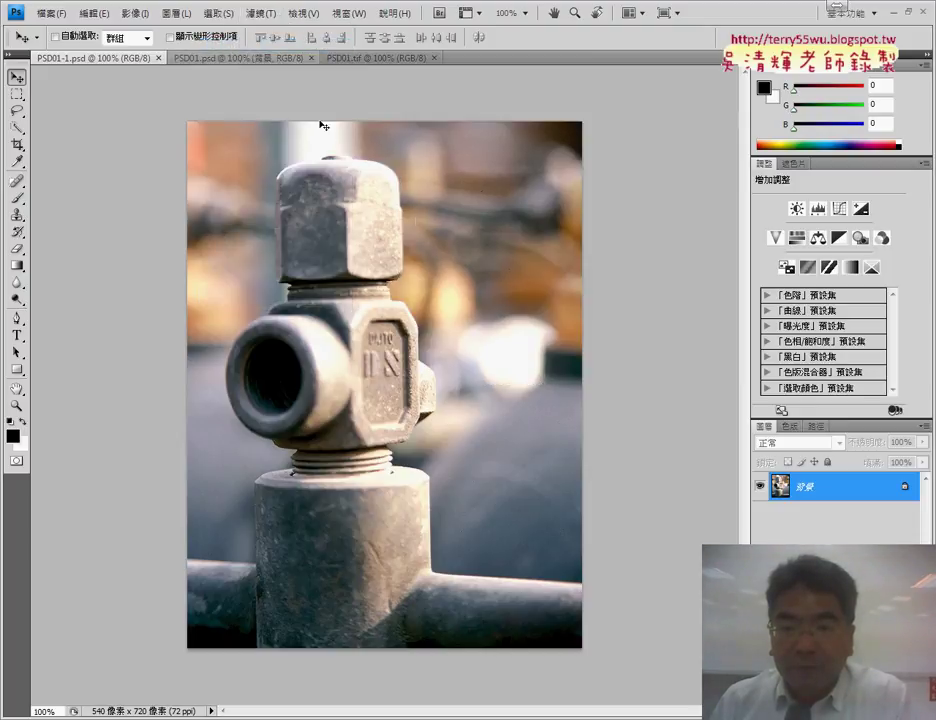
{"action": "left_click", "coordinate": [17, 128]}
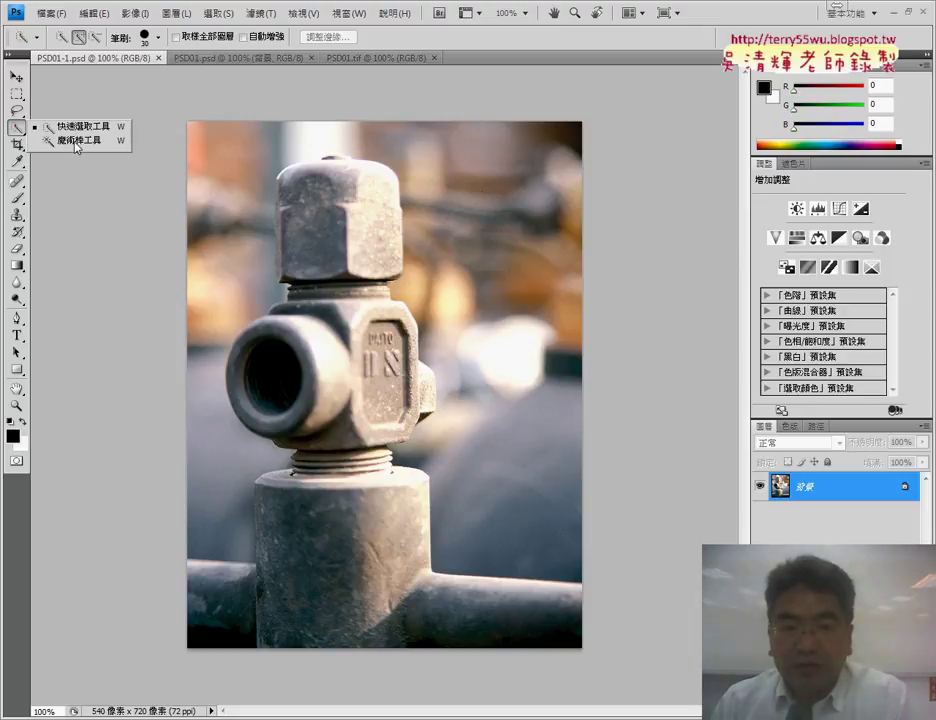
{"action": "left_click", "coordinate": [77, 142]}
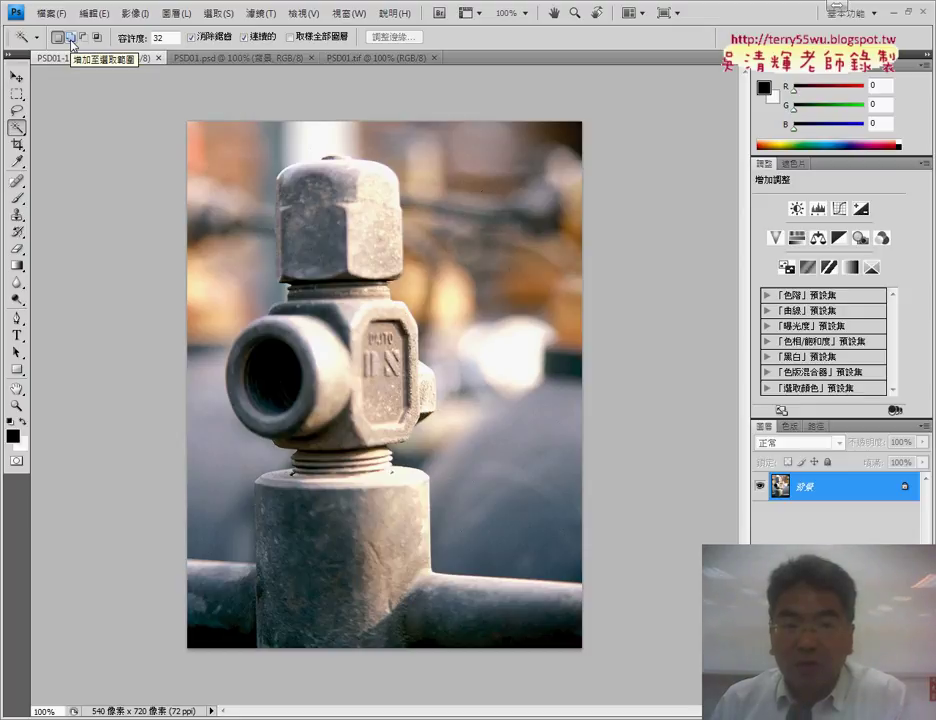
{"action": "left_click", "coordinate": [72, 44]}
Magic-wand the blurred top, right and lower background areas into the selection
{"action": "left_click", "coordinate": [495, 192]}
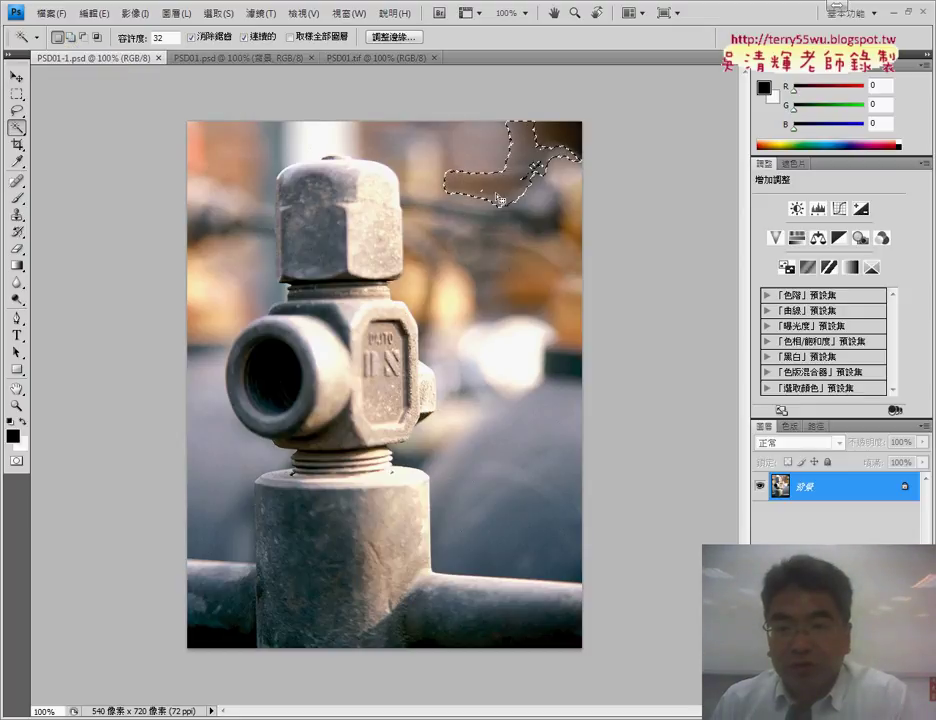
{"action": "left_click", "coordinate": [530, 282]}
{"action": "left_click", "coordinate": [485, 200]}
{"action": "key", "text": "ctrl+alt+z"}
{"action": "key", "text": "ctrl+alt+z"}
{"action": "left_click", "coordinate": [71, 37]}
{"action": "left_click", "coordinate": [535, 262]}
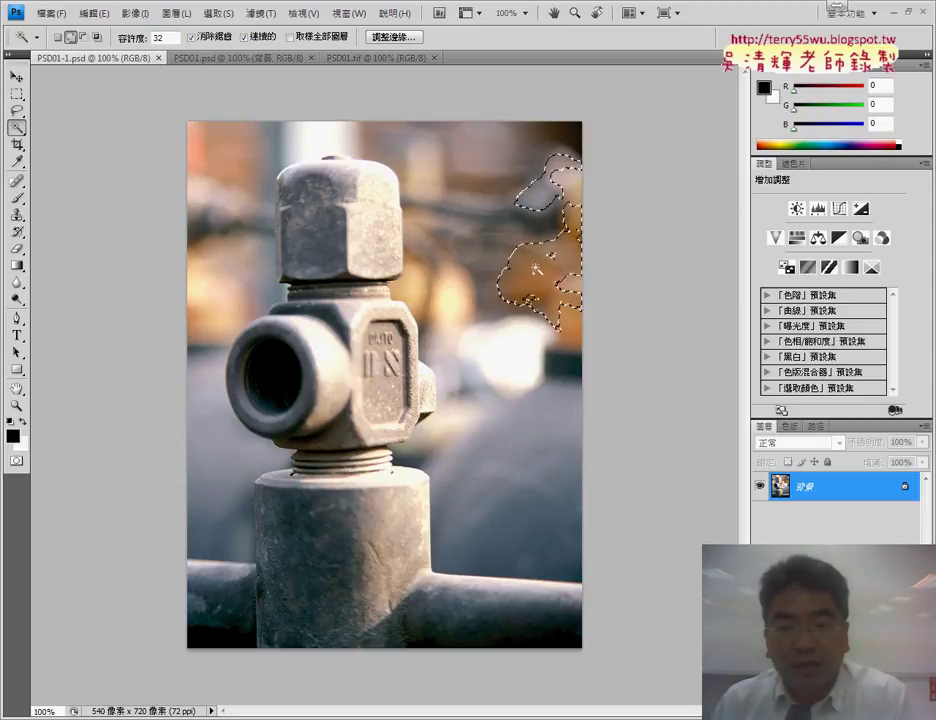
{"action": "left_click", "coordinate": [540, 440]}
{"action": "left_click", "coordinate": [480, 350]}
{"action": "left_click", "coordinate": [453, 205]}
{"action": "left_click", "coordinate": [500, 157]}
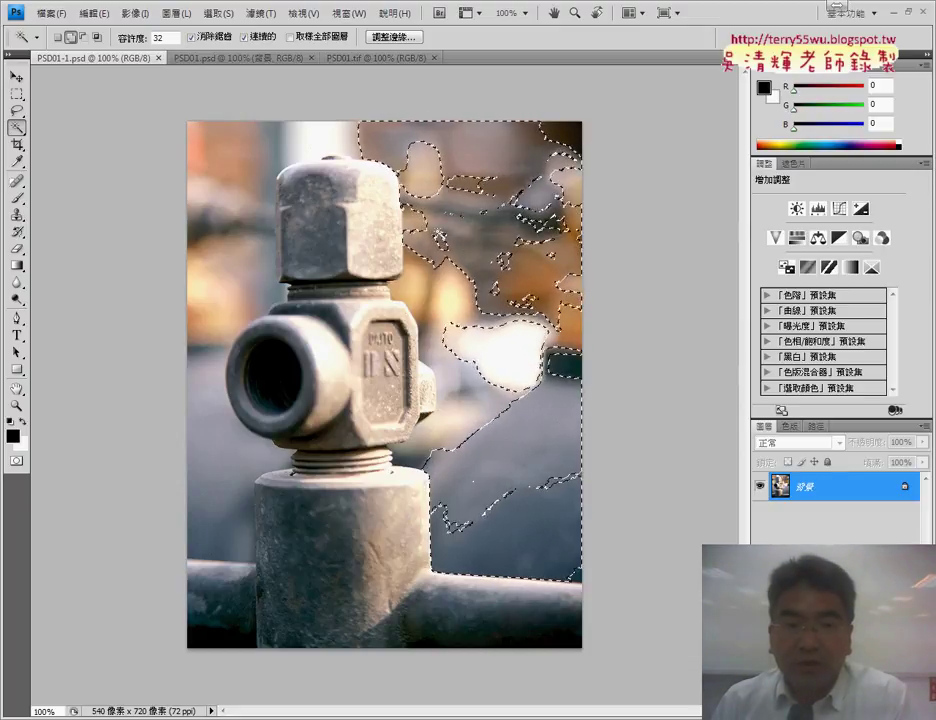
Deselect the trial magic-wand selection of the background
{"action": "left_click", "coordinate": [219, 14]}
{"action": "left_click", "coordinate": [233, 50]}
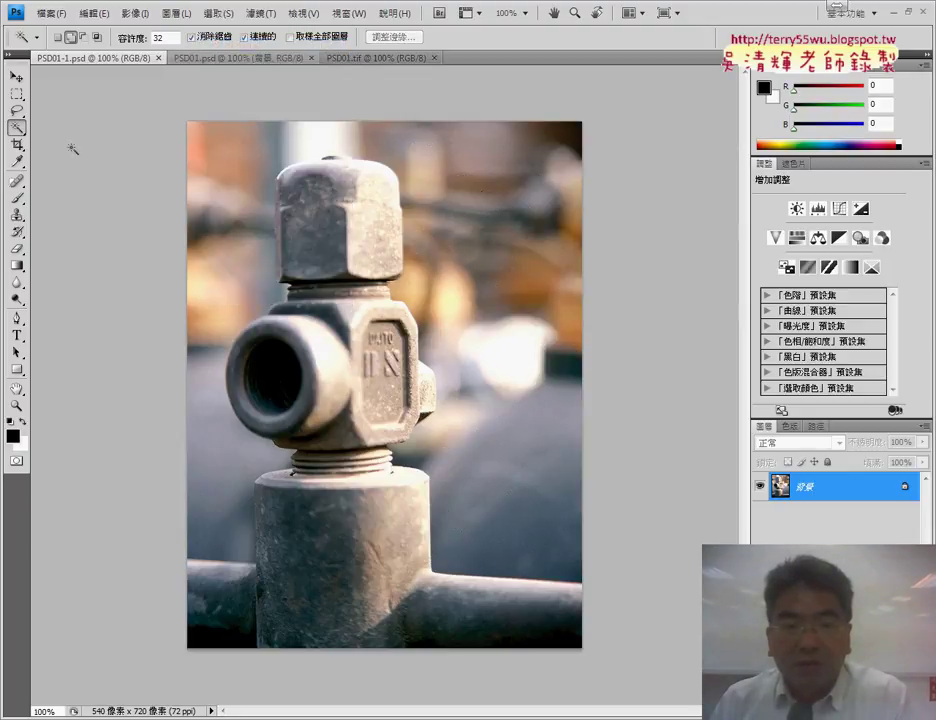
{"action": "right_click", "coordinate": [17, 127]}
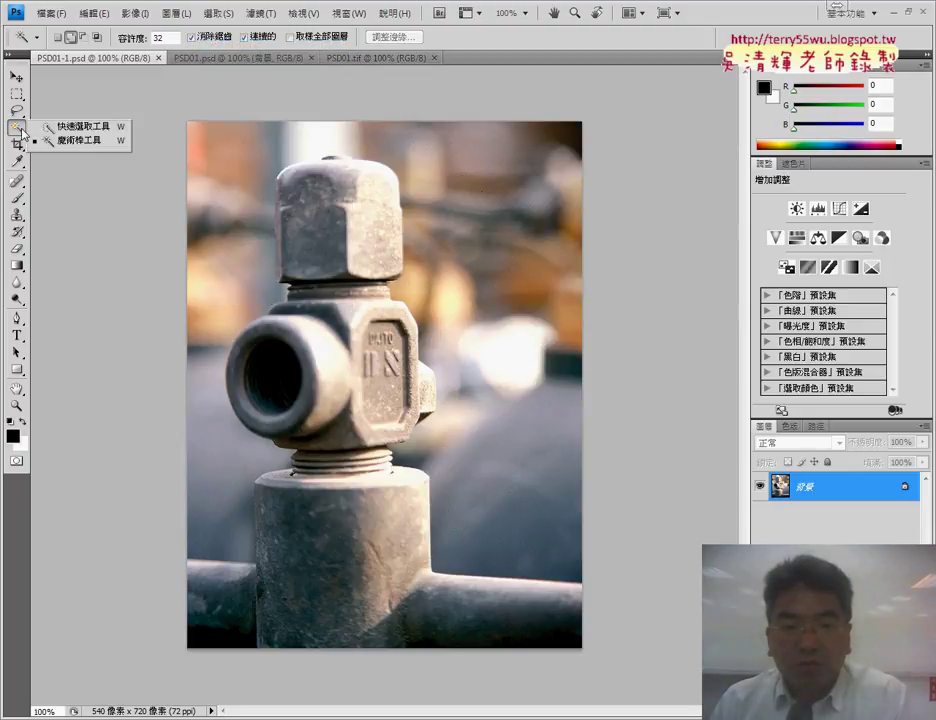
Quick-select the blurred background on the upper-right, lower-right and left sides of the valve
{"action": "left_click", "coordinate": [79, 128]}
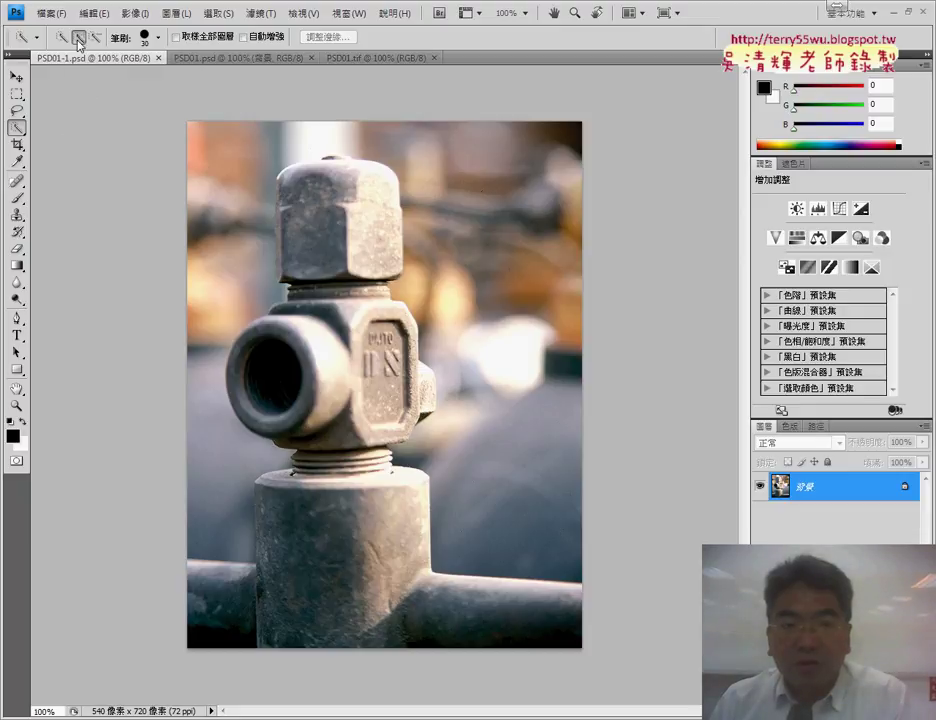
{"action": "left_click", "coordinate": [550, 191]}
{"action": "left_click_drag", "start_coordinate": [550, 326], "coordinate": [500, 230]}
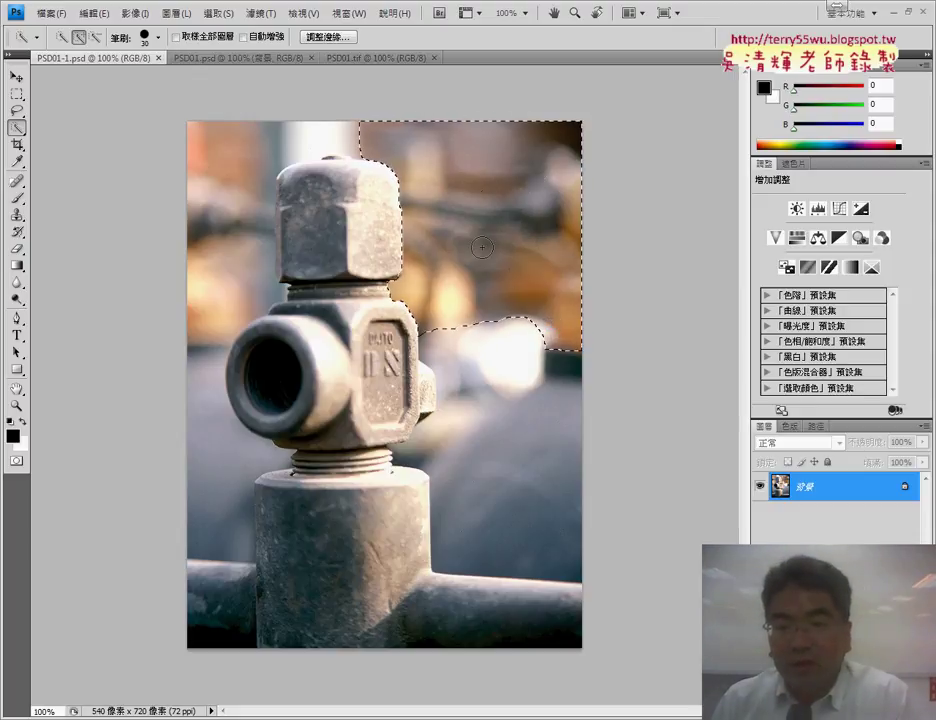
{"action": "left_click", "coordinate": [568, 413]}
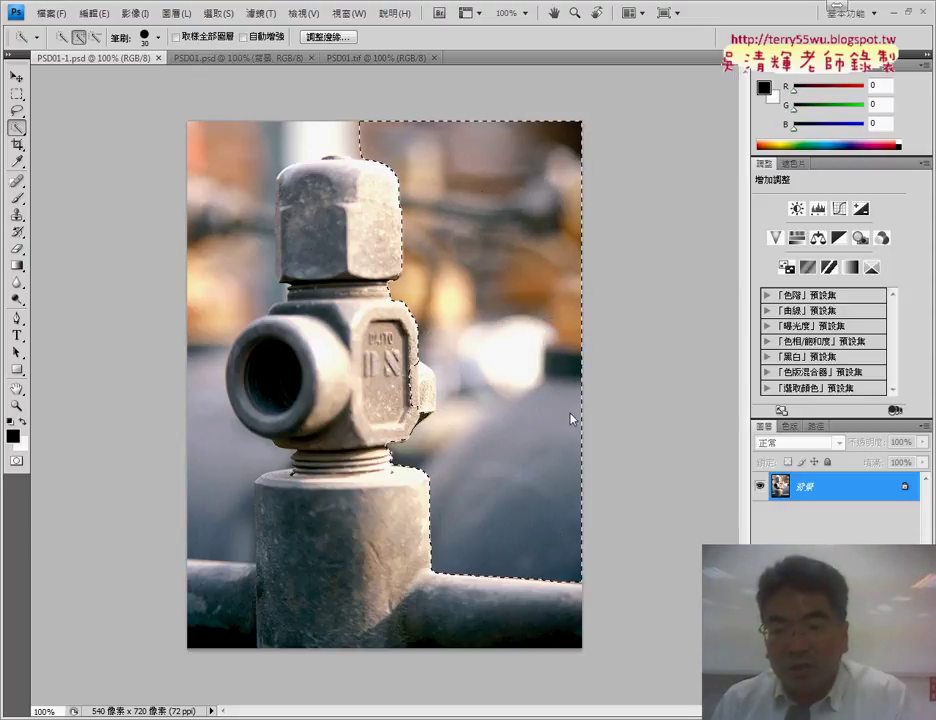
{"action": "left_click_drag", "start_coordinate": [251, 153], "coordinate": [208, 272]}
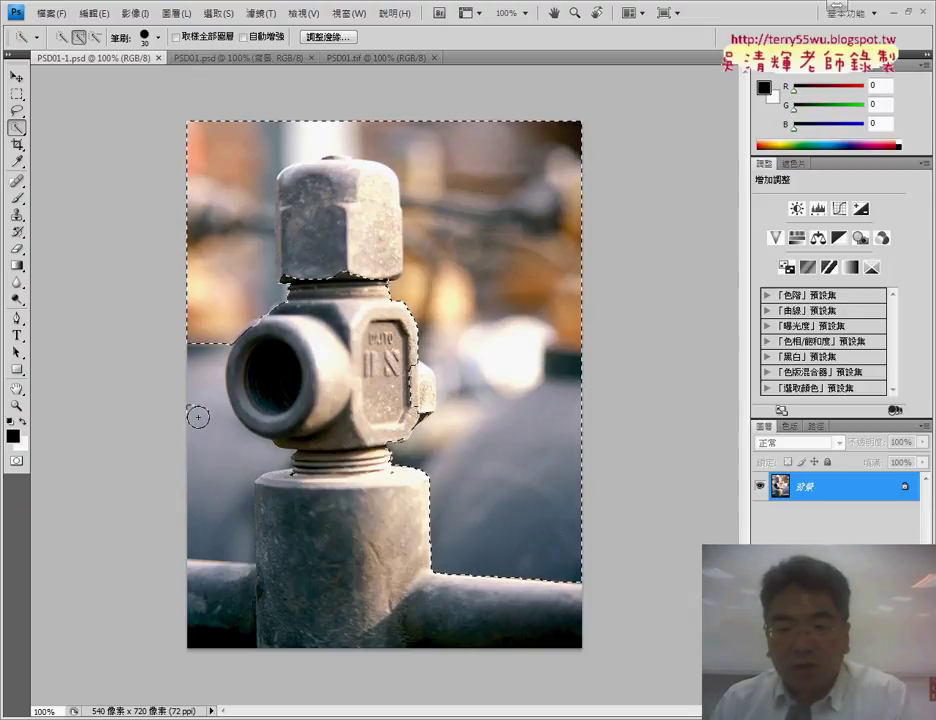
{"action": "left_click_drag", "start_coordinate": [210, 478], "coordinate": [218, 544]}
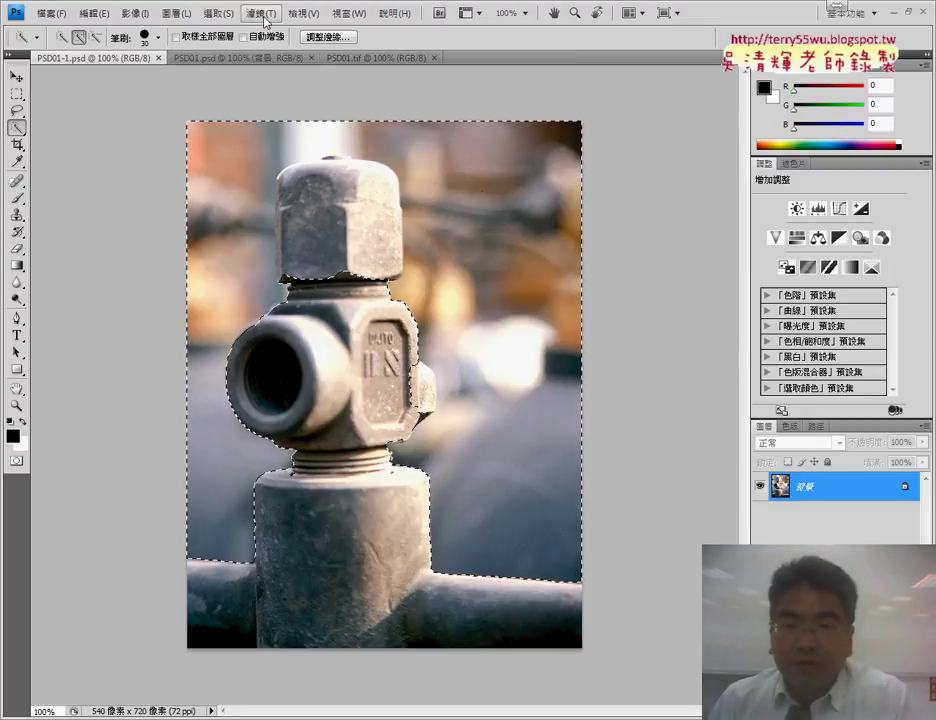
{"action": "left_click", "coordinate": [261, 13]}
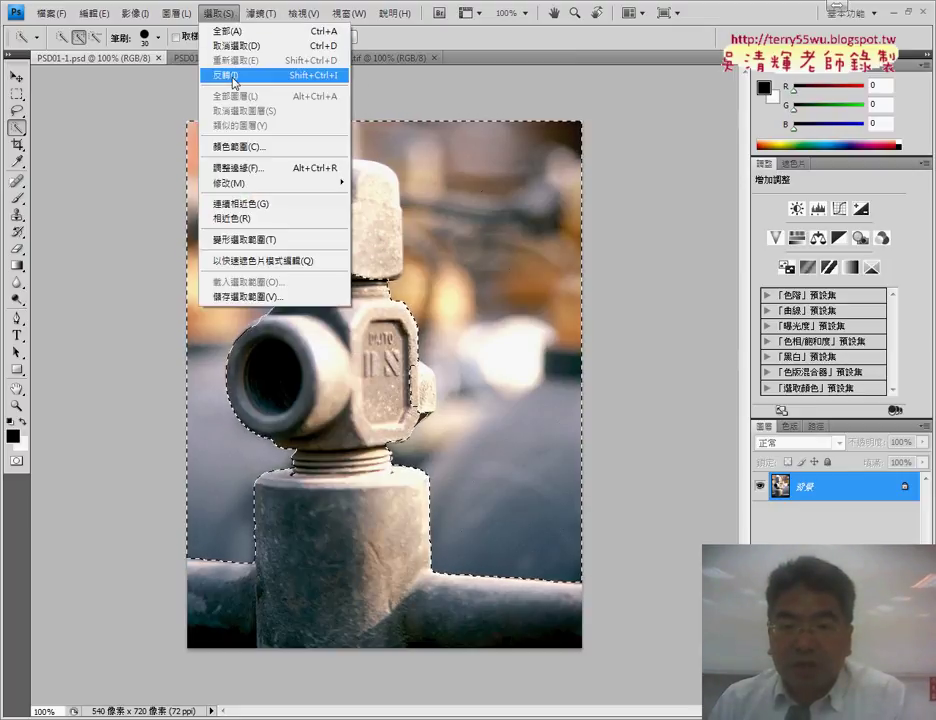
Invert the selection onto the valve and merge the stray patch atop the nut
{"action": "left_click", "coordinate": [230, 75]}
{"action": "left_click", "coordinate": [300, 177]}
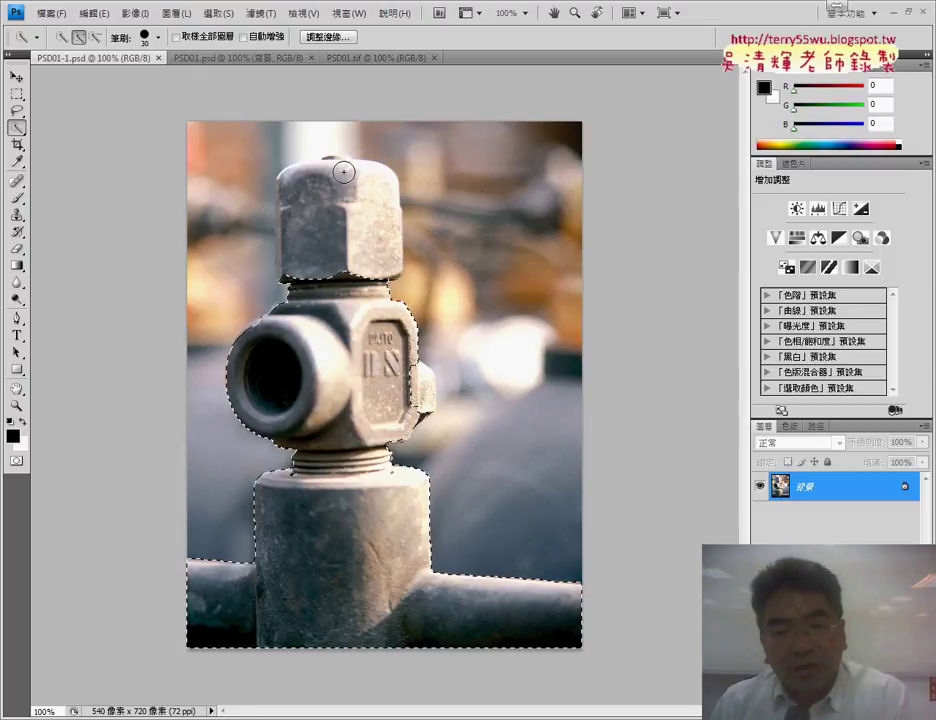
{"action": "left_click", "coordinate": [360, 190]}
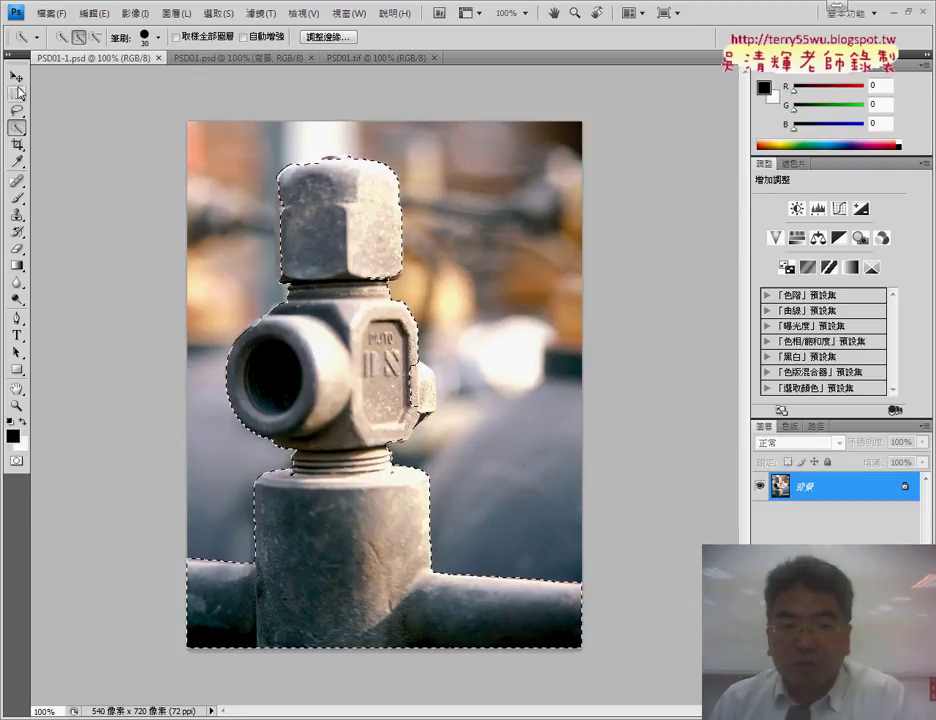
{"action": "left_click_drag", "start_coordinate": [16, 110], "coordinate": [76, 116]}
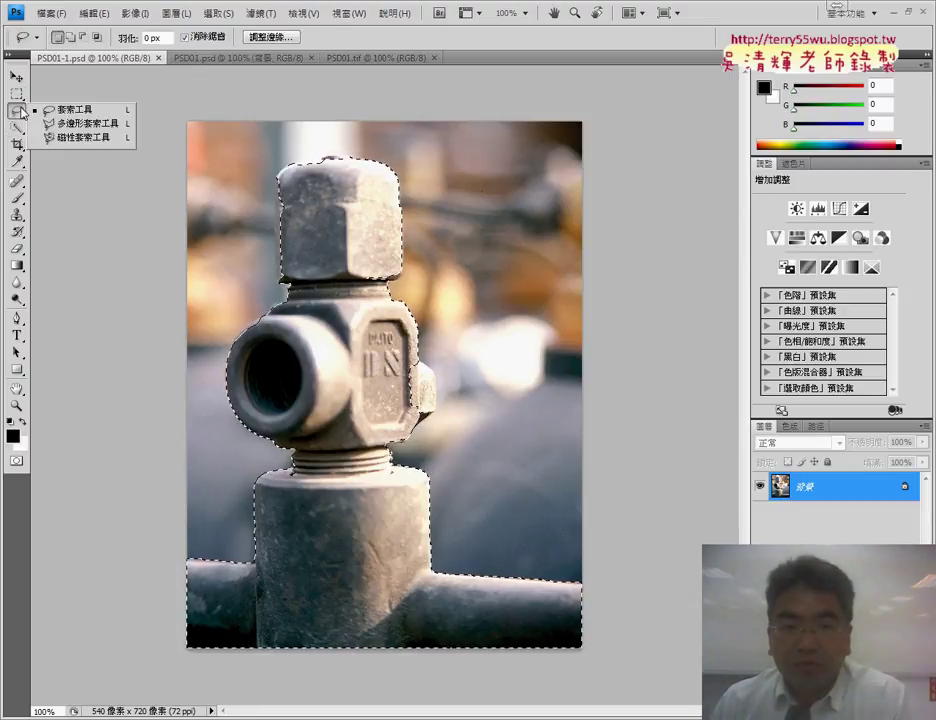
At 400% zoom, lasso-add the bright side lug right of the DS block
{"action": "left_click", "coordinate": [76, 116]}
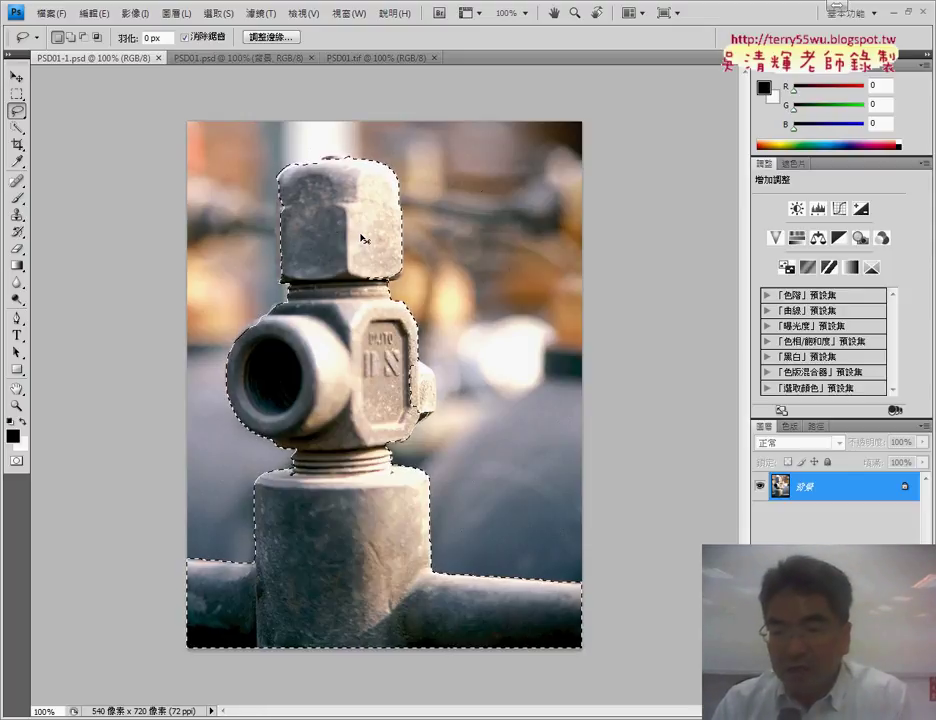
{"action": "key", "text": "ctrl+plus"}
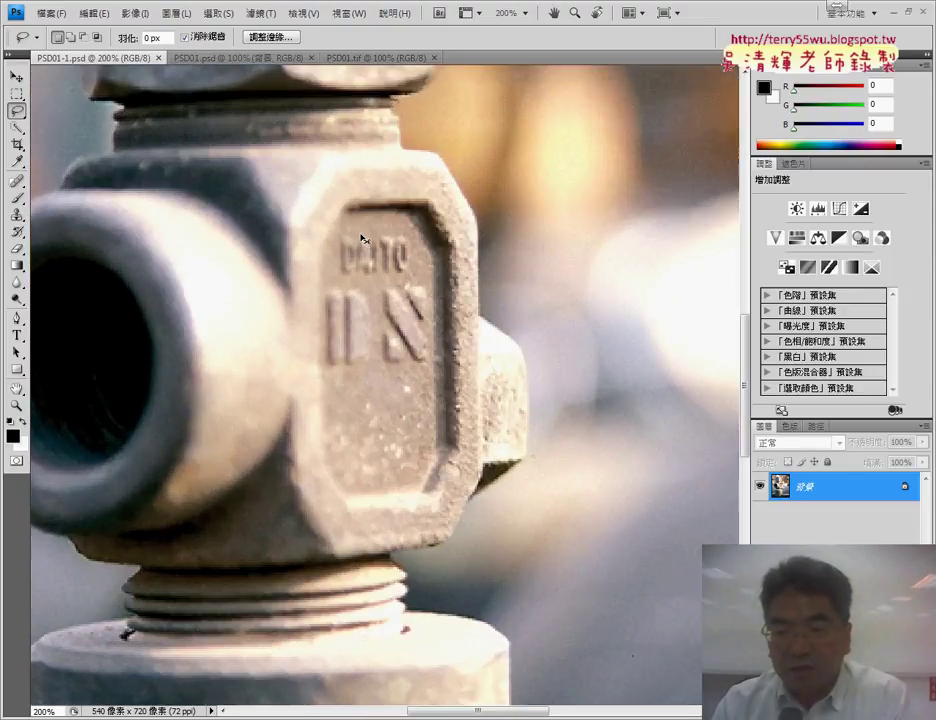
{"action": "key", "text": "ctrl+plus"}
{"action": "key", "text": "ctrl+plus"}
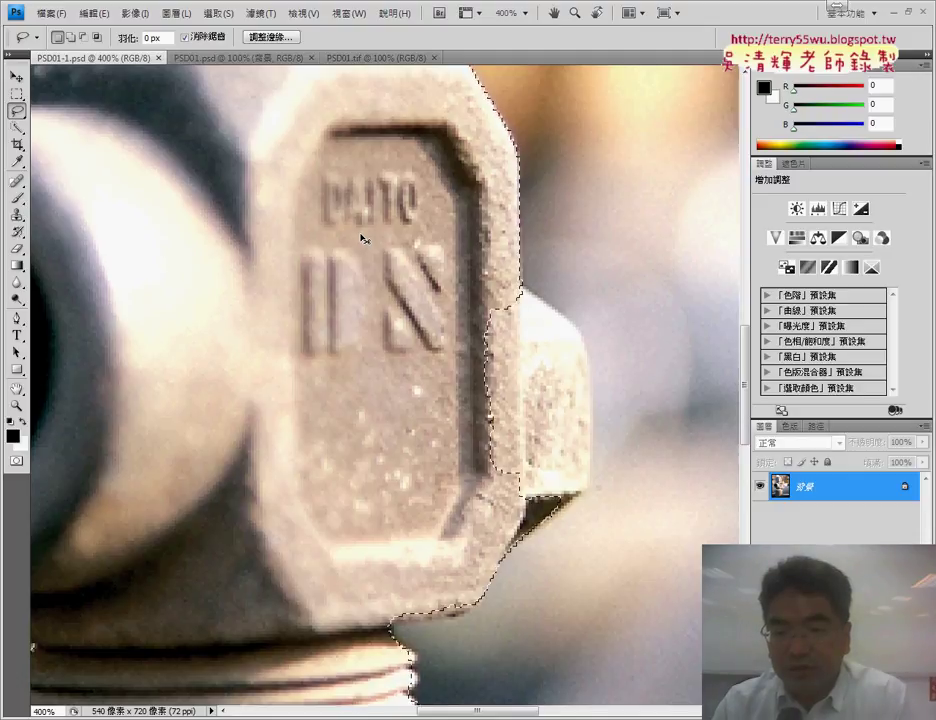
{"action": "key", "text": "ctrl+plus"}
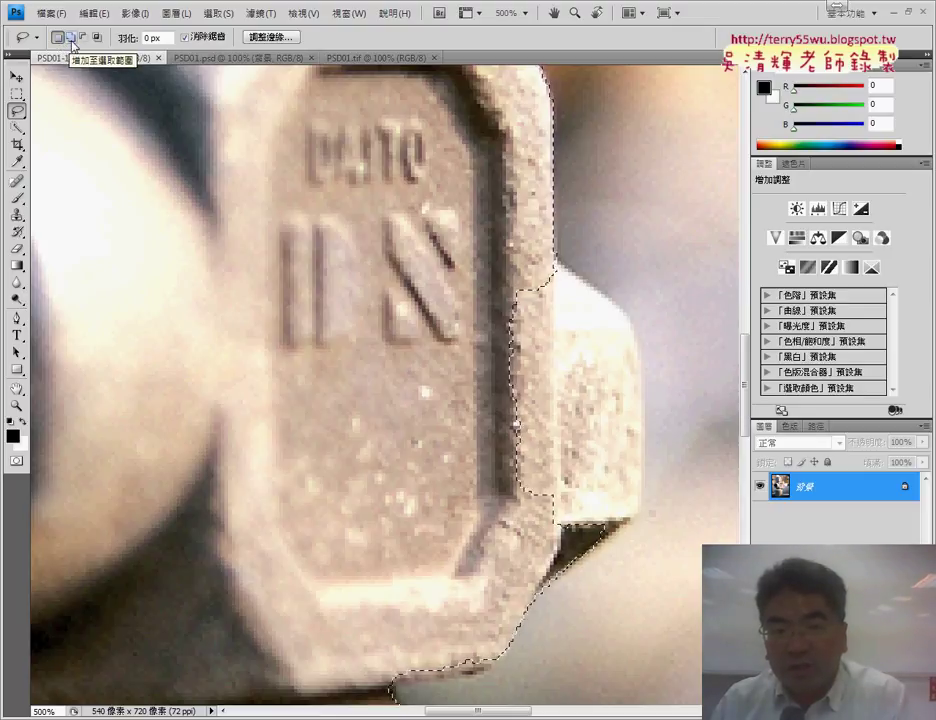
{"action": "left_click", "coordinate": [71, 42]}
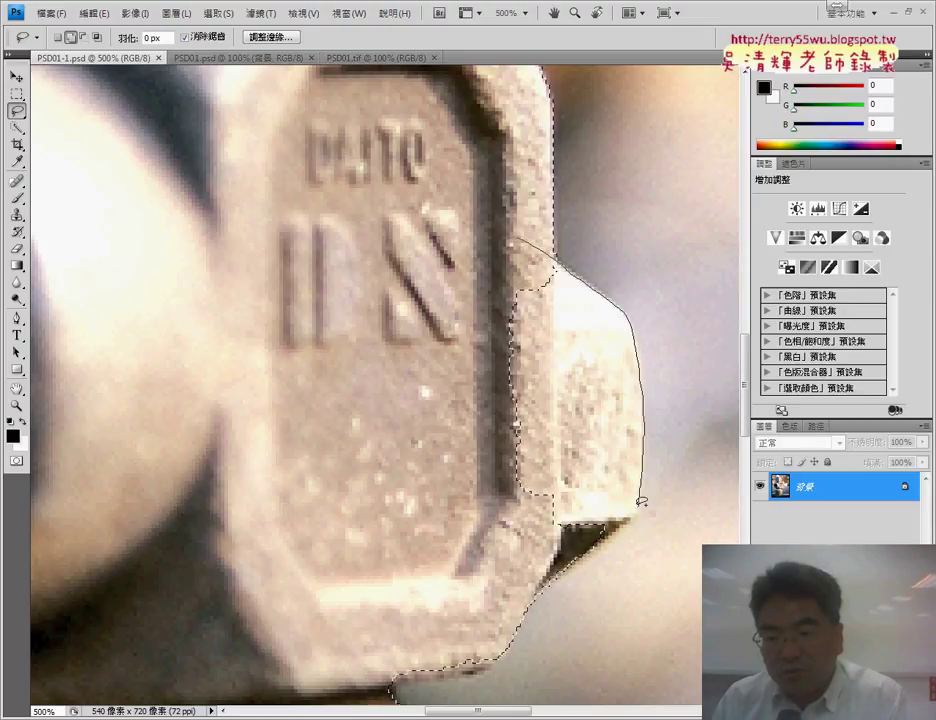
{"action": "left_click_drag", "start_coordinate": [508, 514], "coordinate": [452, 267]}
{"action": "left_click_drag", "start_coordinate": [522, 231], "coordinate": [518, 236]}
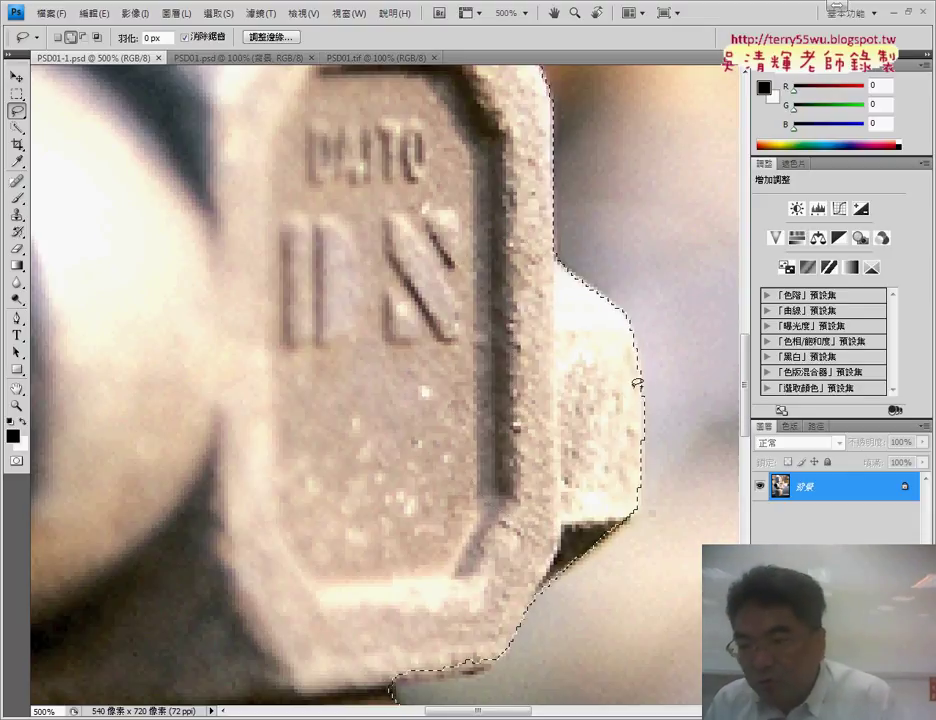
{"action": "key", "text": "ctrl+plus"}
{"action": "key", "text": "ctrl+plus"}
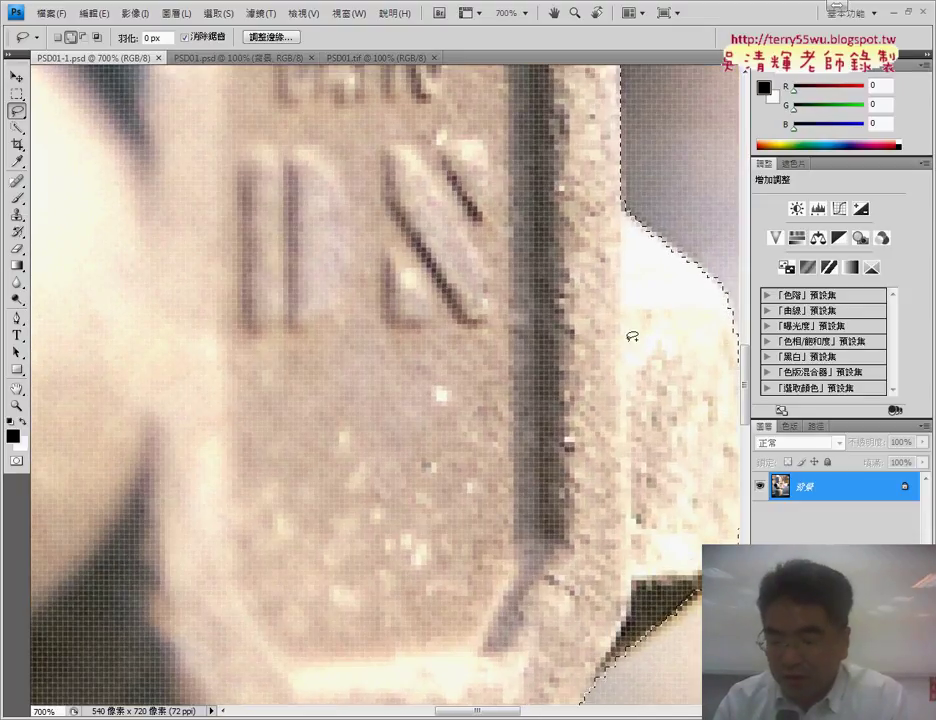
{"action": "key", "text": "ctrl+minus"}
{"action": "key", "text": "ctrl+minus"}
{"action": "key", "text": "ctrl+minus"}
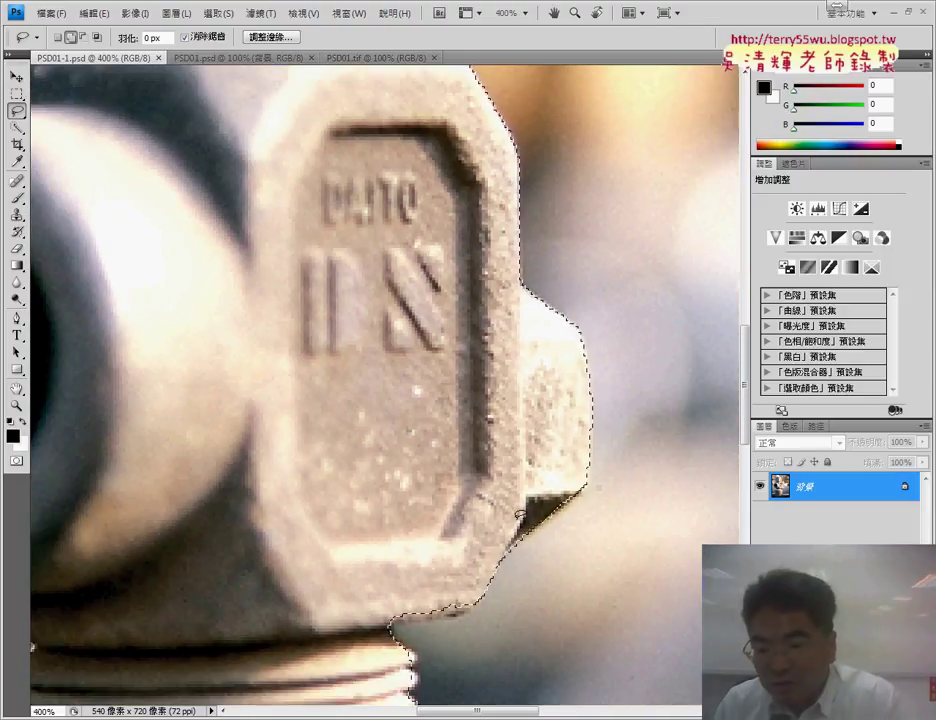
Lasso-add the area below the nut and move down toward the rail
{"action": "mouse_move", "coordinate": [480, 585]}
{"action": "left_mouse_down"}
{"action": "mouse_move", "coordinate": [434, 590]}
{"action": "mouse_move", "coordinate": [397, 611]}
{"action": "left_mouse_up"}
{"action": "scroll", "coordinate": [397, 595], "scroll_direction": "down", "scroll_amount": 2}
{"action": "scroll", "coordinate": [380, 380], "scroll_direction": "down", "scroll_amount": 2}
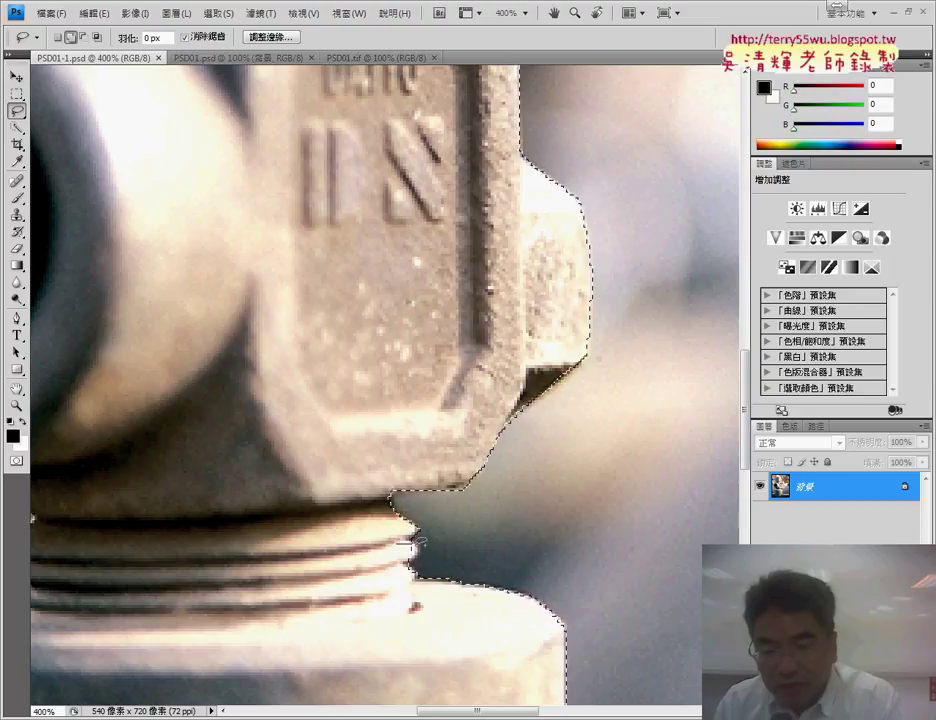
{"action": "scroll", "coordinate": [460, 610], "scroll_direction": "down", "scroll_amount": 2}
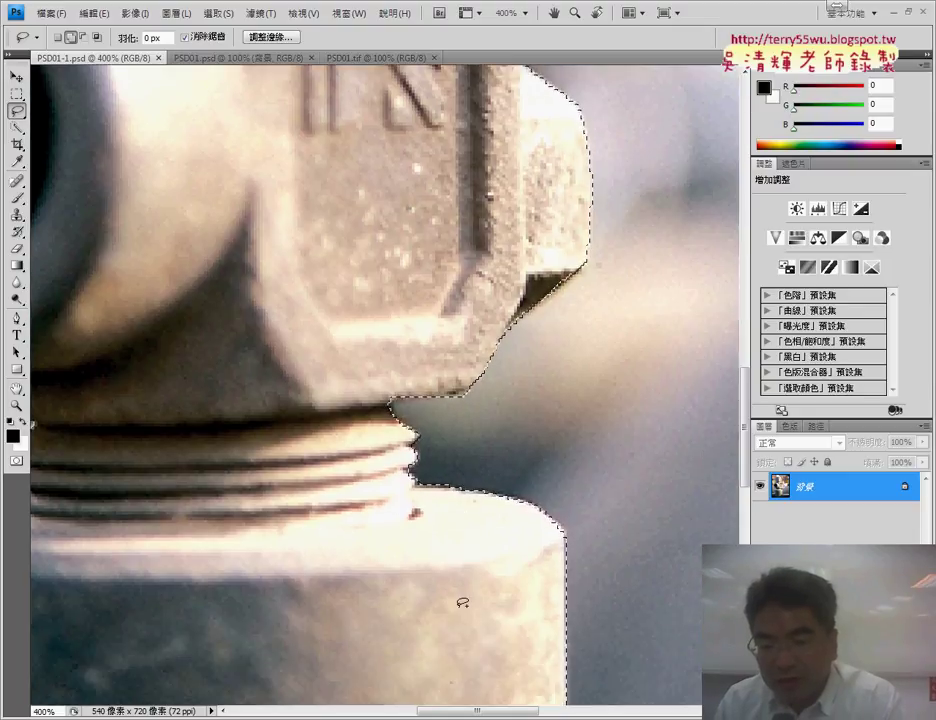
{"action": "scroll", "coordinate": [445, 598], "scroll_direction": "down", "scroll_amount": 2}
{"action": "scroll", "coordinate": [448, 592], "scroll_direction": "down", "scroll_amount": 2}
{"action": "scroll", "coordinate": [465, 588], "scroll_direction": "down", "scroll_amount": 2}
{"action": "scroll", "coordinate": [487, 604], "scroll_direction": "down", "scroll_amount": 2}
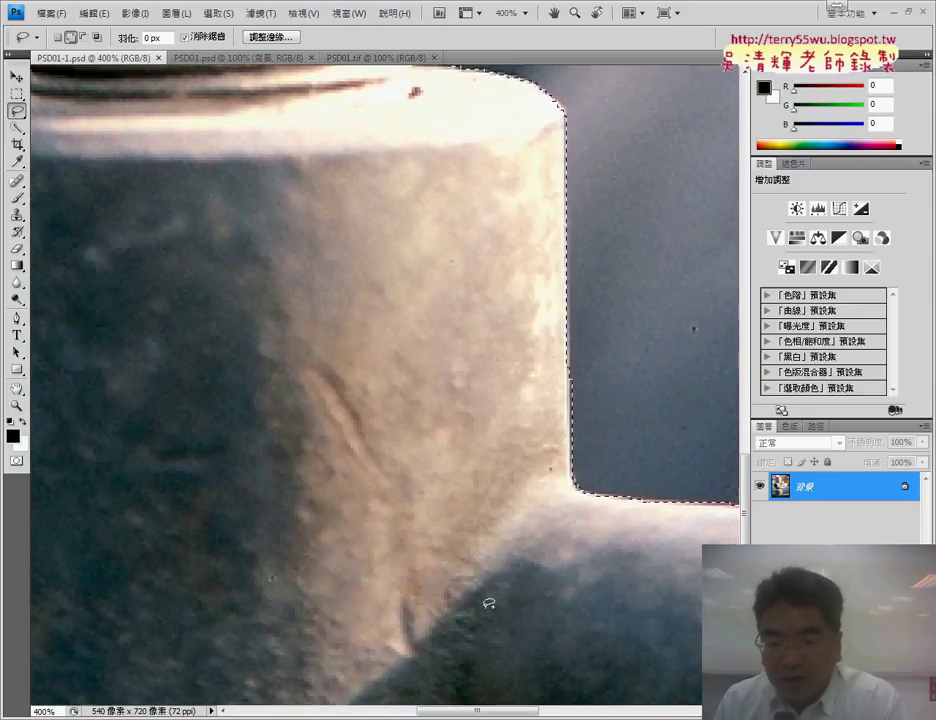
{"action": "scroll", "coordinate": [487, 604], "scroll_direction": "down", "scroll_amount": 1}
{"action": "left_click_drag", "start_coordinate": [474, 712], "coordinate": [572, 713]}
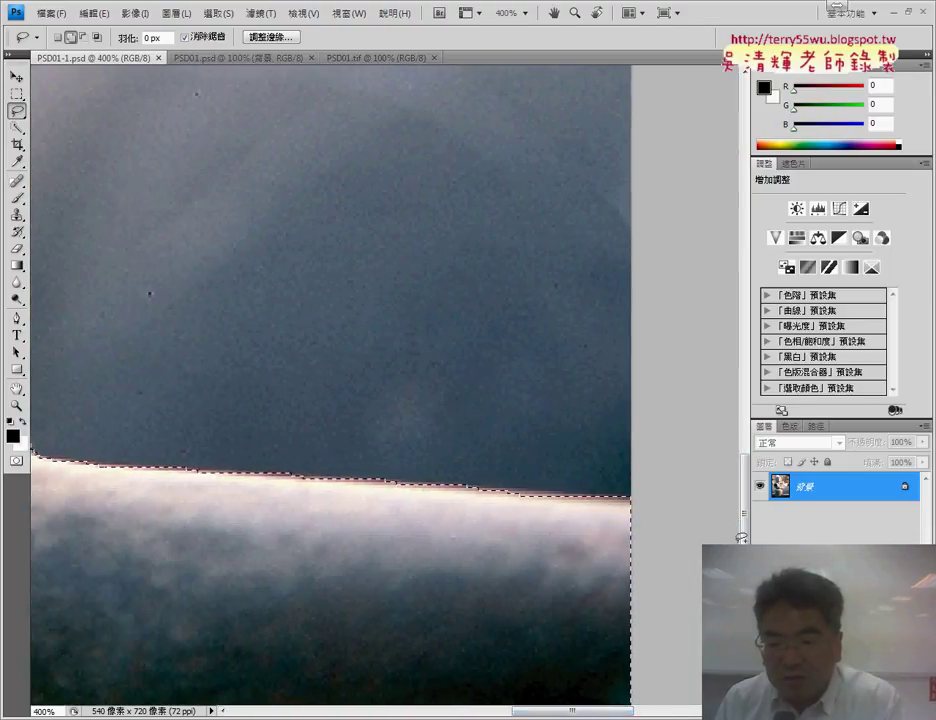
{"action": "scroll", "coordinate": [670, 628], "scroll_direction": "down", "scroll_amount": 5}
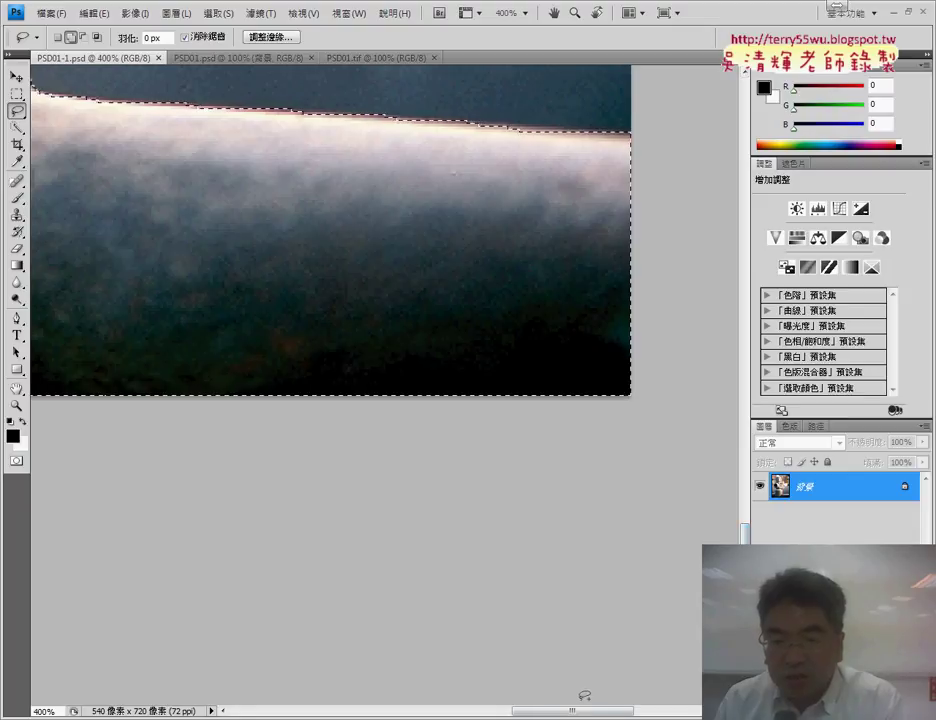
{"action": "left_click_drag", "start_coordinate": [565, 712], "coordinate": [340, 712]}
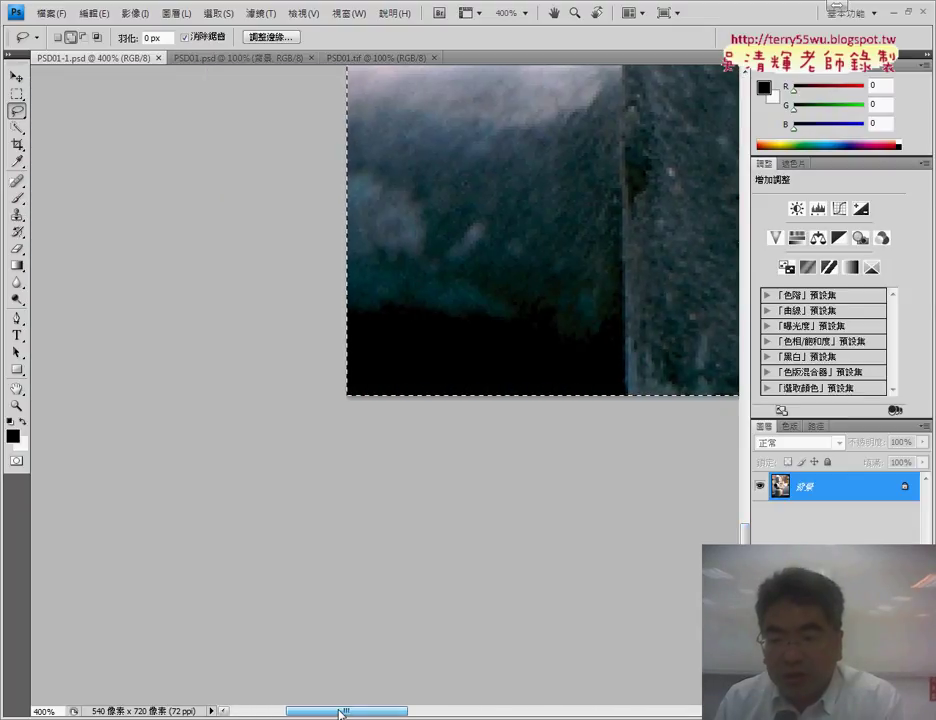
{"action": "scroll", "coordinate": [485, 400], "scroll_direction": "up", "scroll_amount": 1}
{"action": "scroll", "coordinate": [648, 351], "scroll_direction": "up", "scroll_amount": 3}
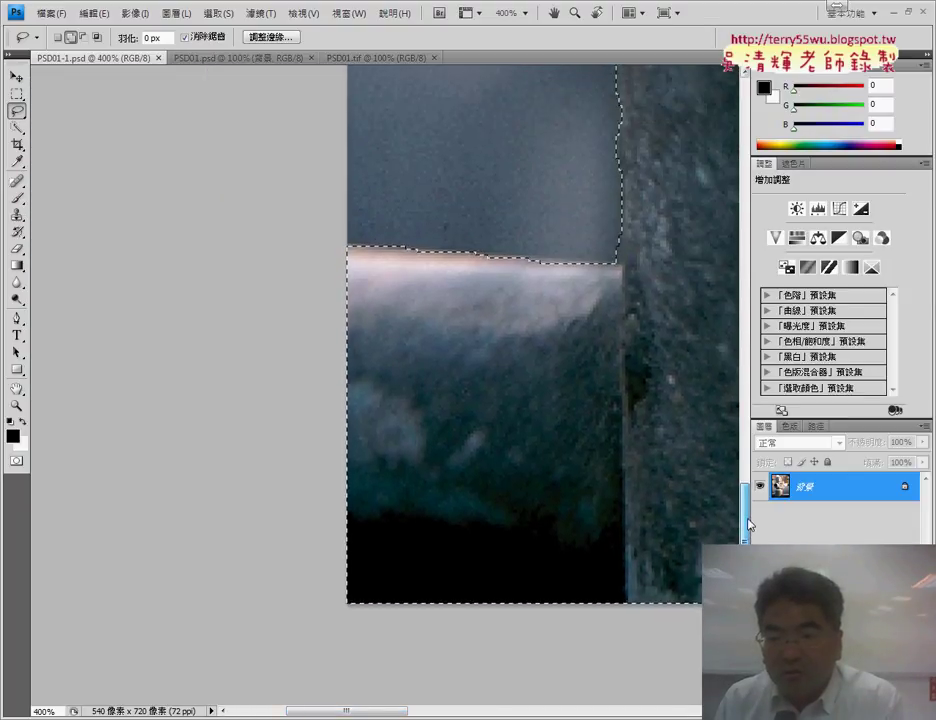
{"action": "scroll", "coordinate": [648, 351], "scroll_direction": "up", "scroll_amount": 2}
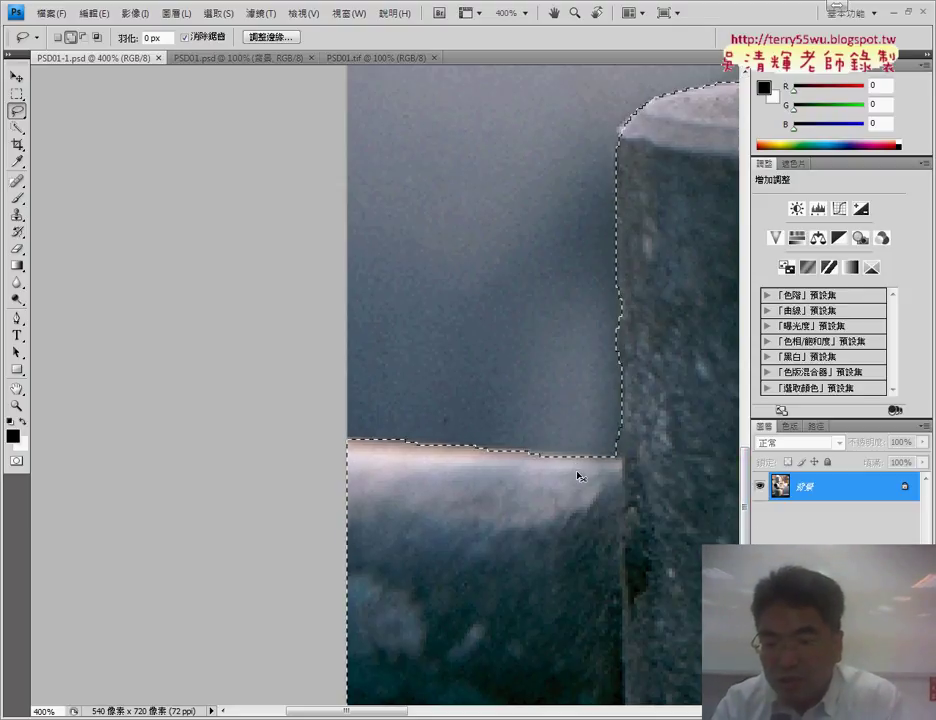
Refine the selection along the rail's top edge and the lower joint's top edge
{"action": "key", "text": "ctrl+plus"}
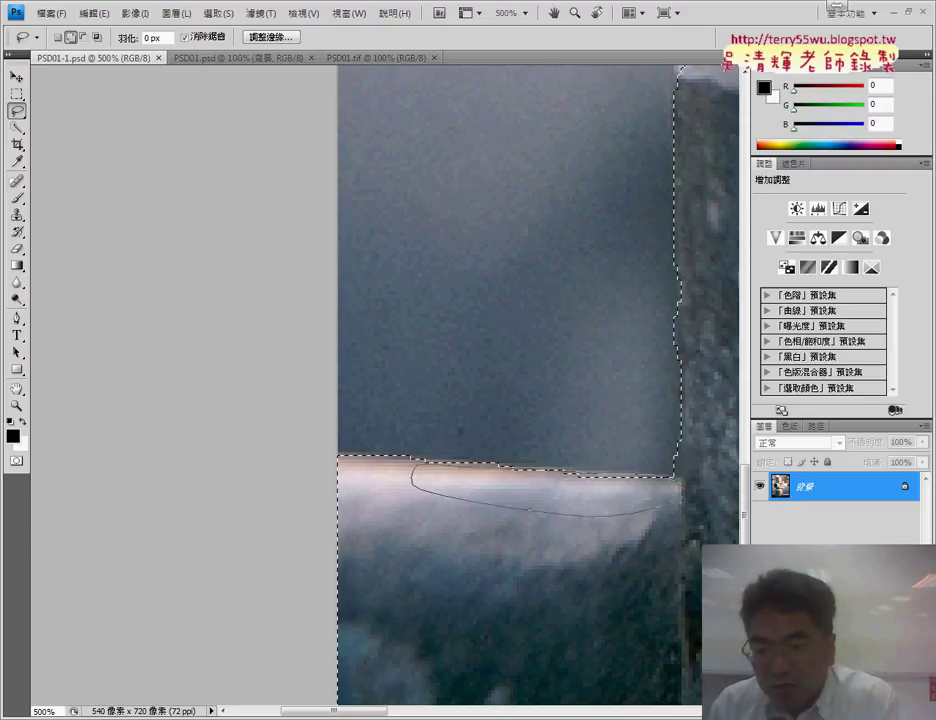
{"action": "left_click_drag", "start_coordinate": [450, 493], "coordinate": [430, 480]}
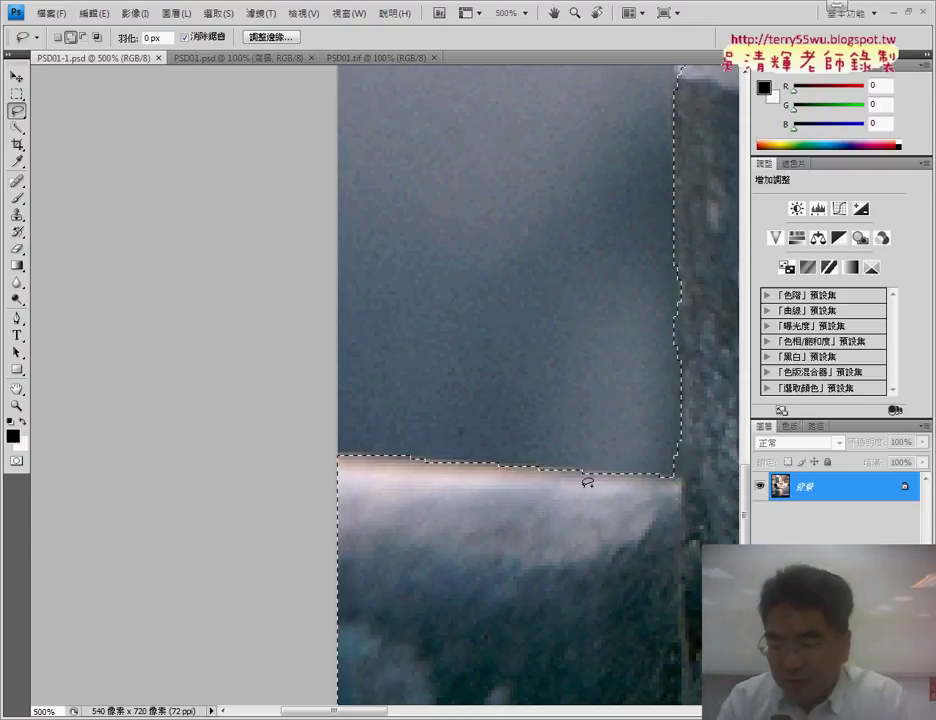
{"action": "key", "text": "ctrl+minus"}
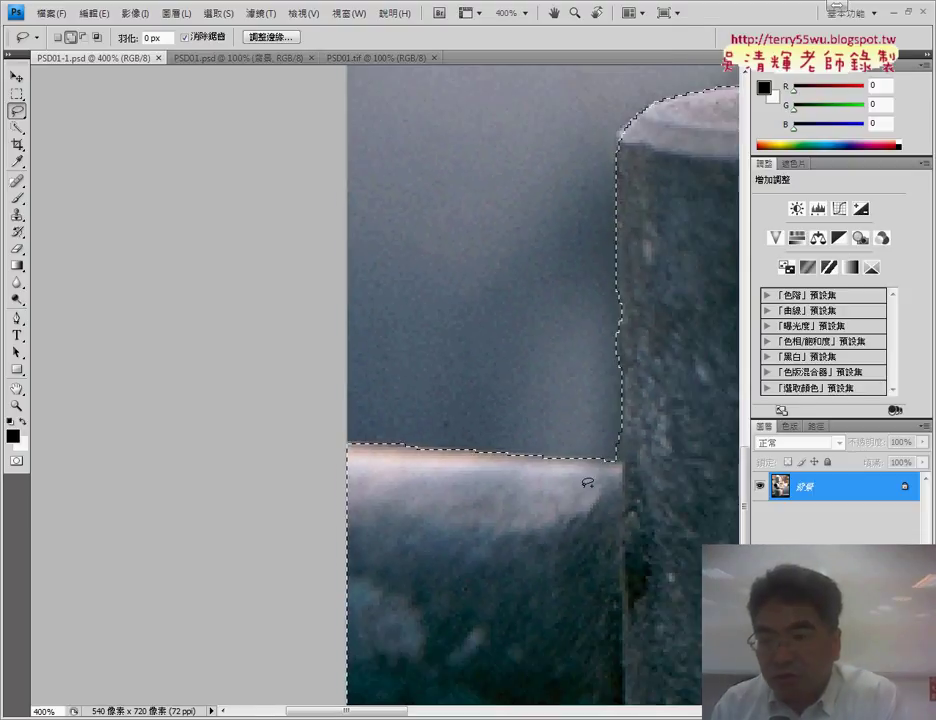
{"action": "scroll", "coordinate": [588, 482], "scroll_direction": "up", "scroll_amount": 2}
{"action": "scroll", "coordinate": [655, 397], "scroll_direction": "up", "scroll_amount": 1}
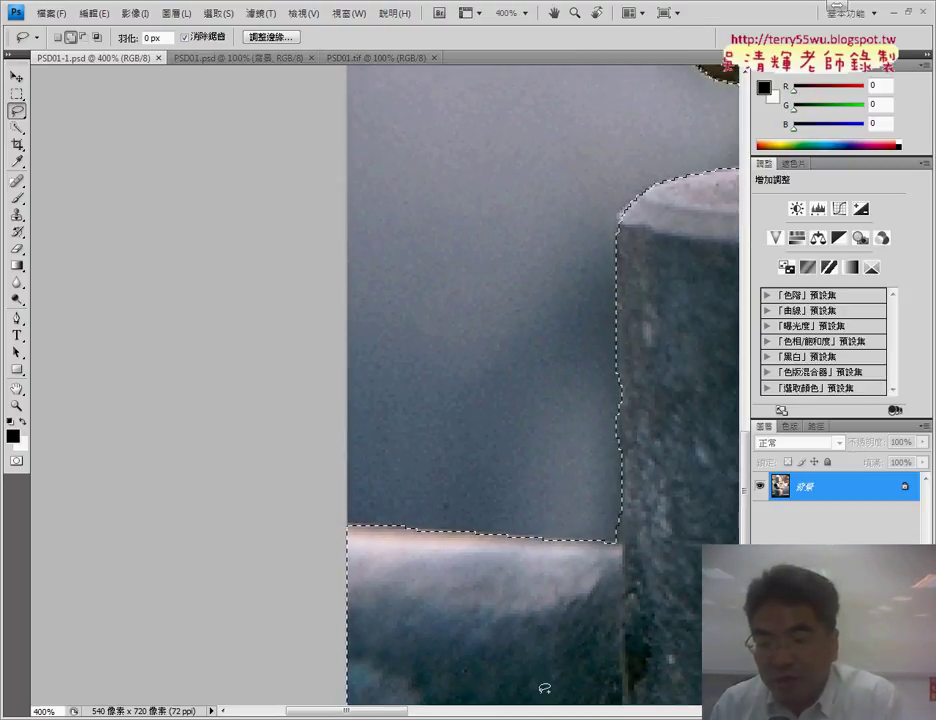
{"action": "left_click_drag", "start_coordinate": [411, 713], "coordinate": [440, 713]}
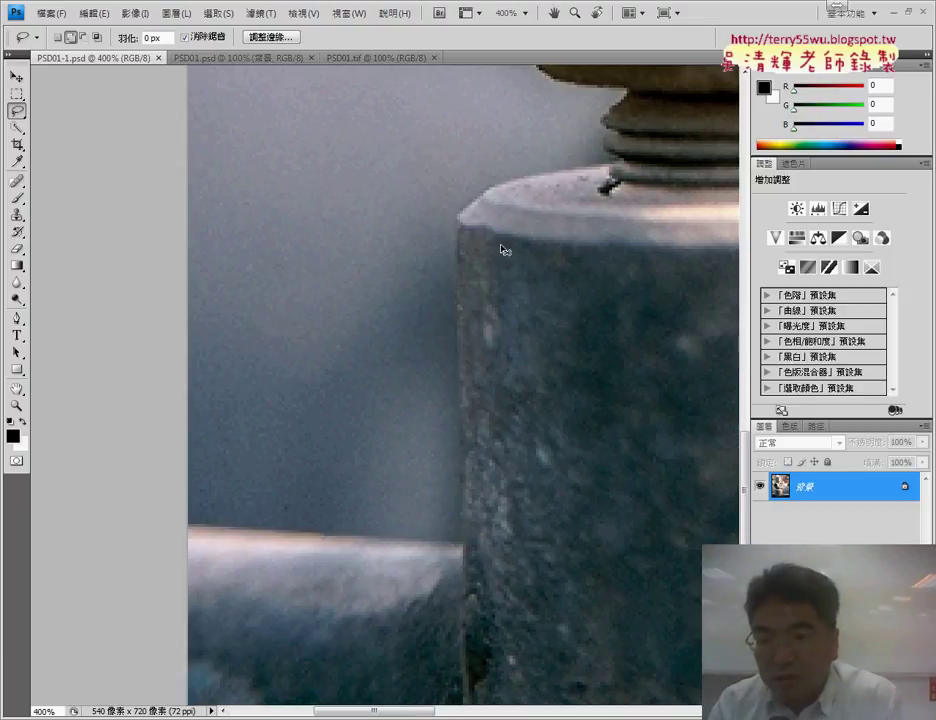
{"action": "key", "text": "ctrl+plus"}
{"action": "key", "text": "ctrl+plus"}
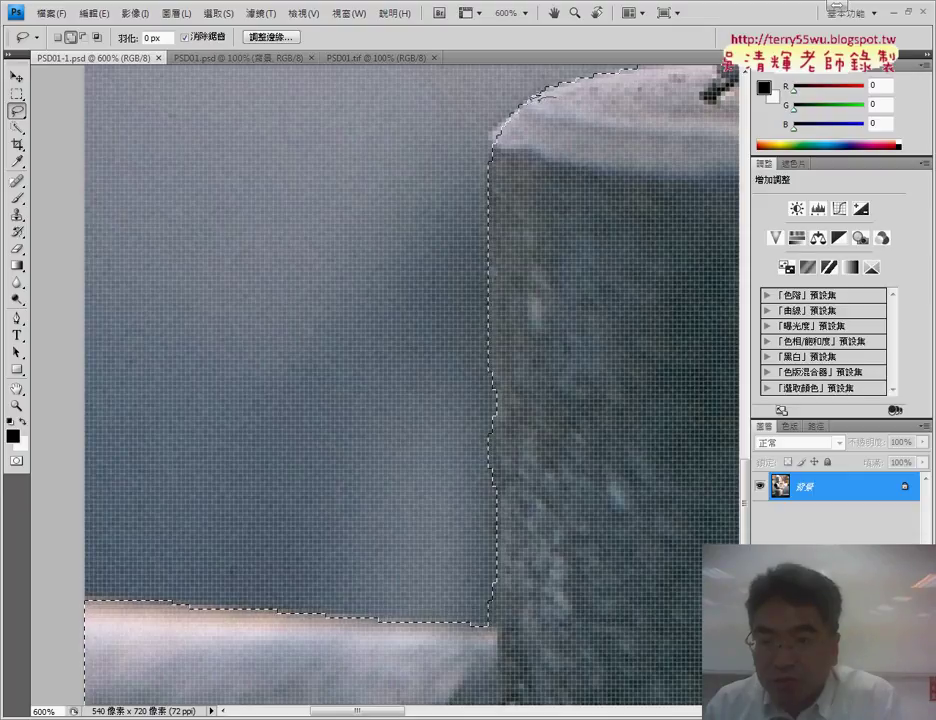
{"action": "mouse_move", "coordinate": [556, 92]}
{"action": "left_mouse_down"}
{"action": "mouse_move", "coordinate": [526, 102]}
{"action": "mouse_move", "coordinate": [570, 117]}
{"action": "mouse_move", "coordinate": [560, 100]}
{"action": "left_mouse_up"}
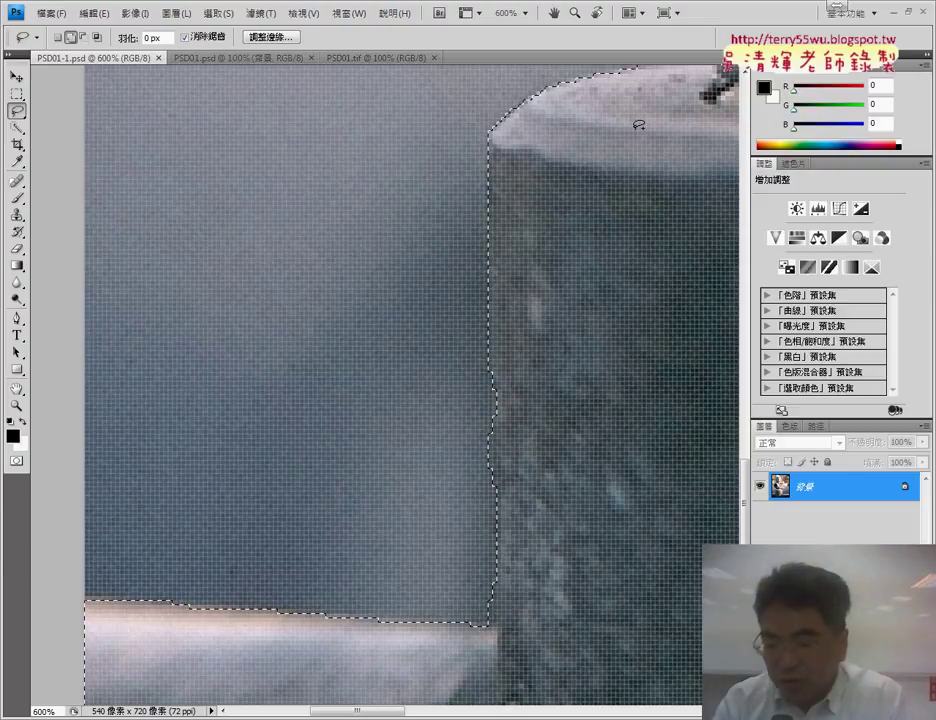
{"action": "key", "text": "ctrl+d"}
{"action": "key", "text": "ctrl+minus"}
{"action": "key", "text": "ctrl+minus"}
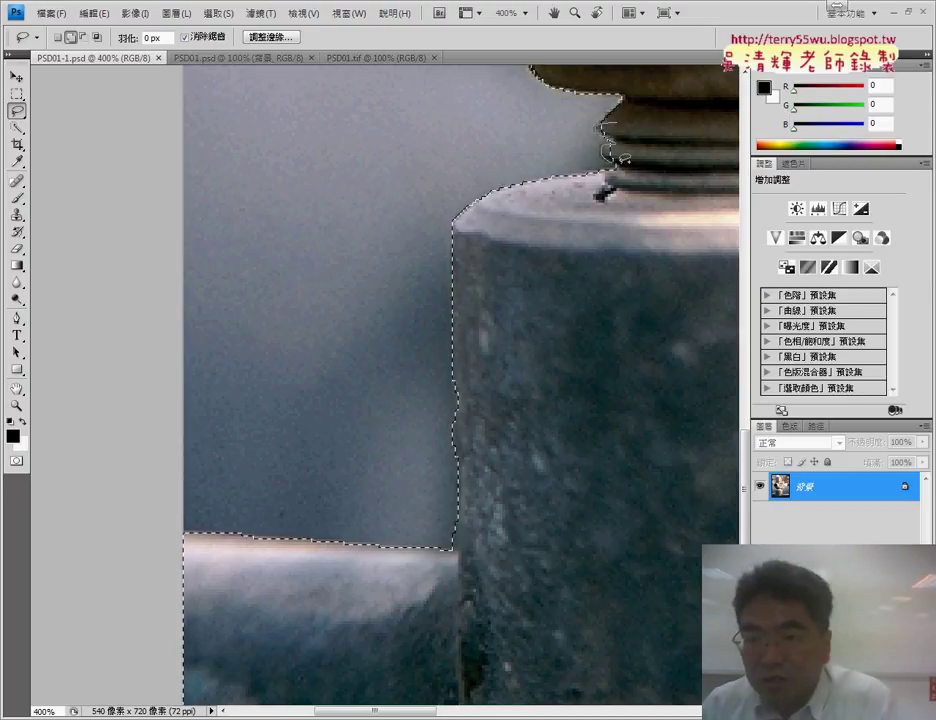
Lasso-trim background from the selection at the neck step and the small notch
{"action": "scroll", "coordinate": [735, 190], "scroll_direction": "up", "scroll_amount": 1}
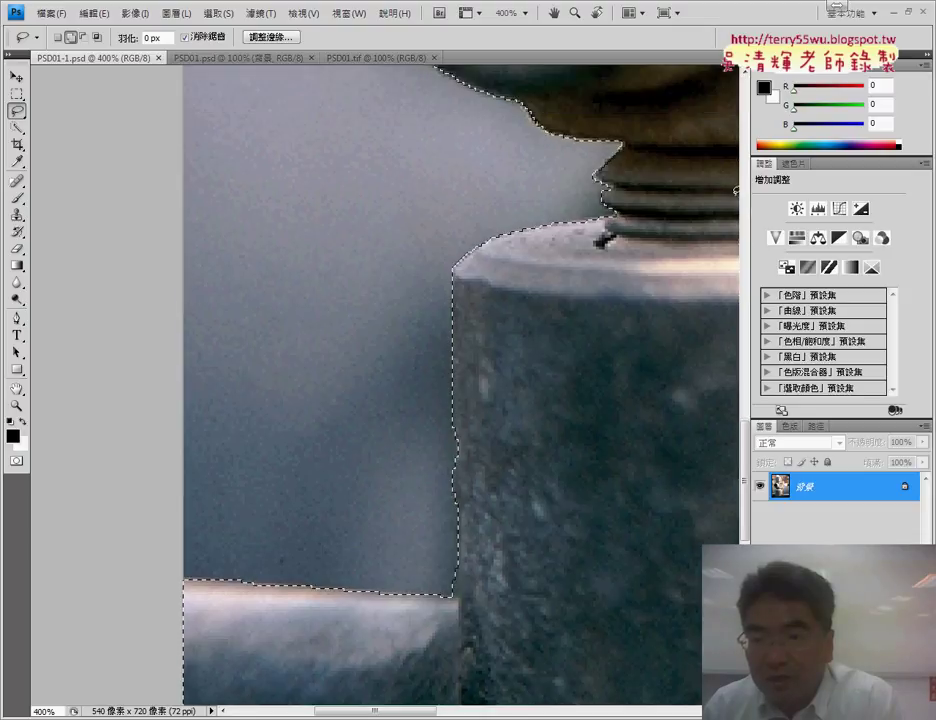
{"action": "scroll", "coordinate": [737, 188], "scroll_direction": "up", "scroll_amount": 2}
{"action": "scroll", "coordinate": [737, 188], "scroll_direction": "up", "scroll_amount": 2}
{"action": "scroll", "coordinate": [737, 188], "scroll_direction": "up", "scroll_amount": 2}
{"action": "scroll", "coordinate": [737, 188], "scroll_direction": "up", "scroll_amount": 3}
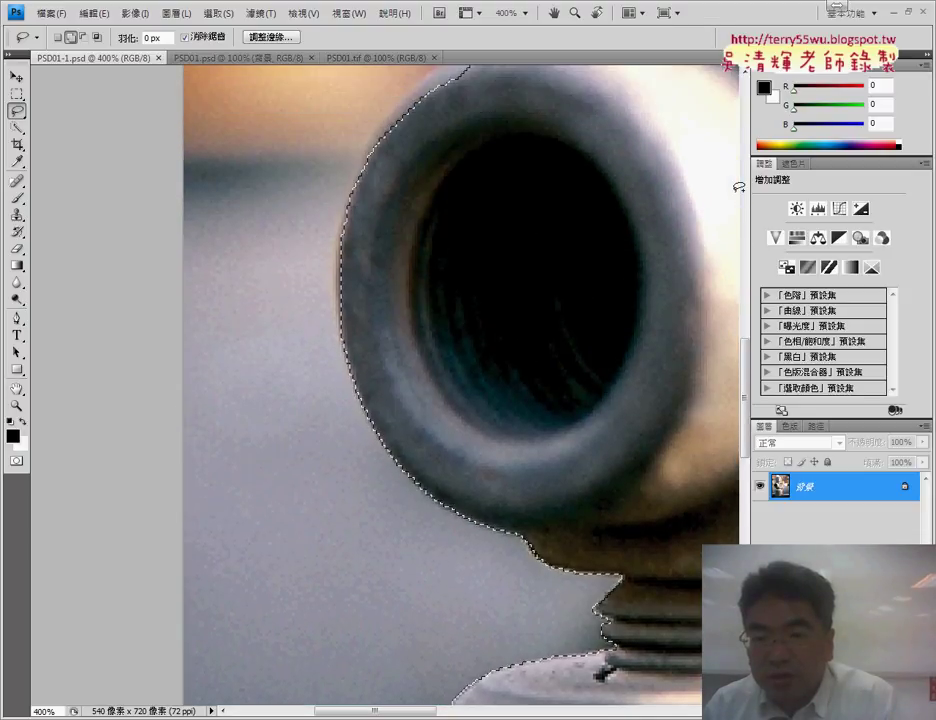
{"action": "scroll", "coordinate": [737, 187], "scroll_direction": "up", "scroll_amount": 1}
{"action": "scroll", "coordinate": [737, 187], "scroll_direction": "up", "scroll_amount": 1}
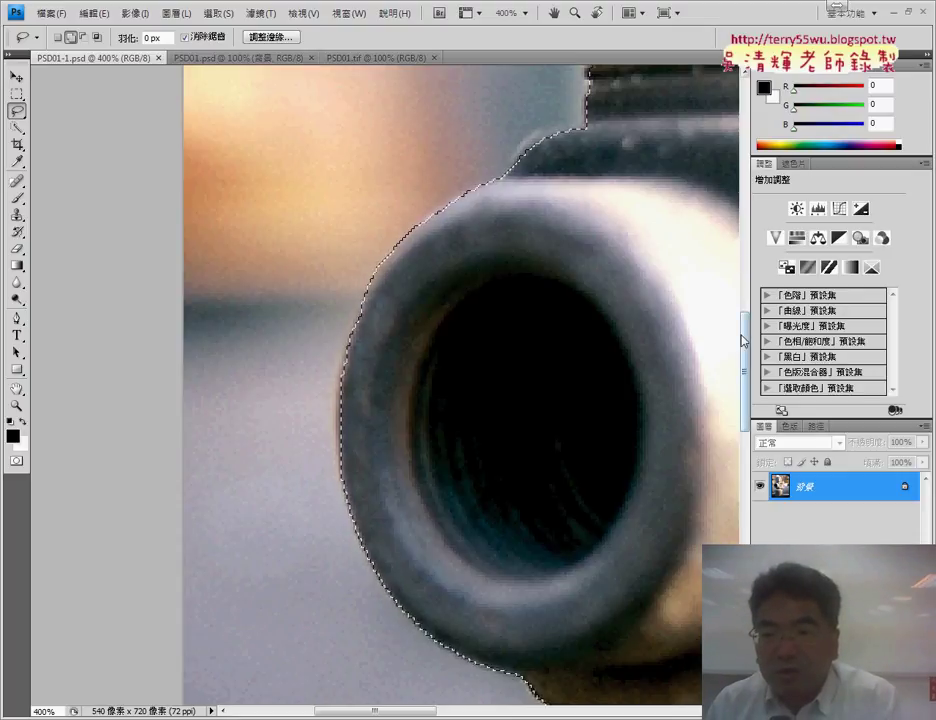
{"action": "left_click_drag", "start_coordinate": [741, 340], "coordinate": [753, 292]}
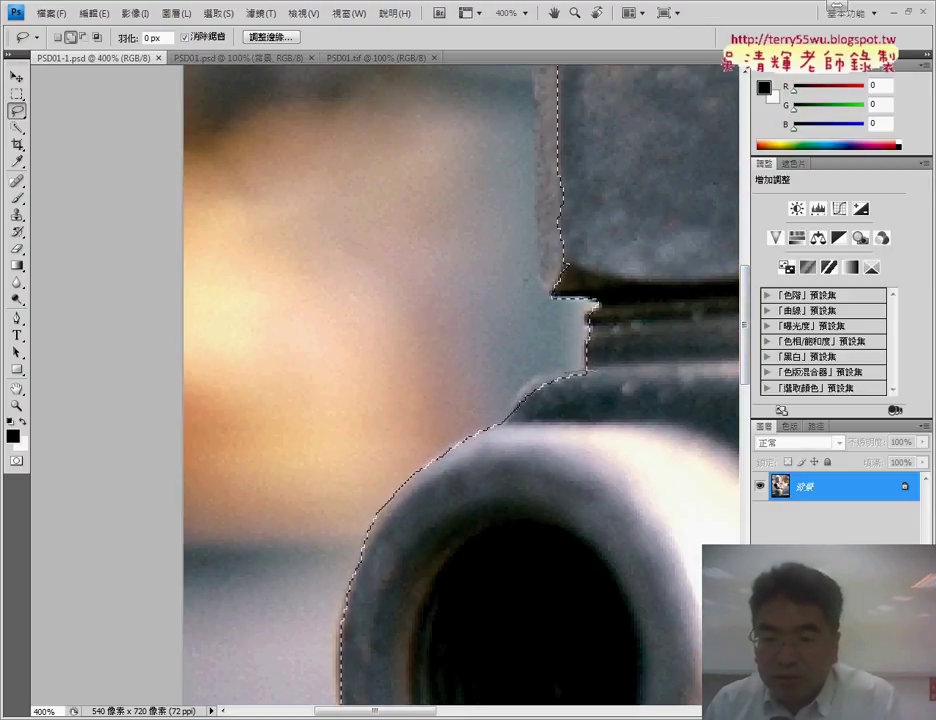
{"action": "left_click_drag", "start_coordinate": [515, 405], "coordinate": [548, 390]}
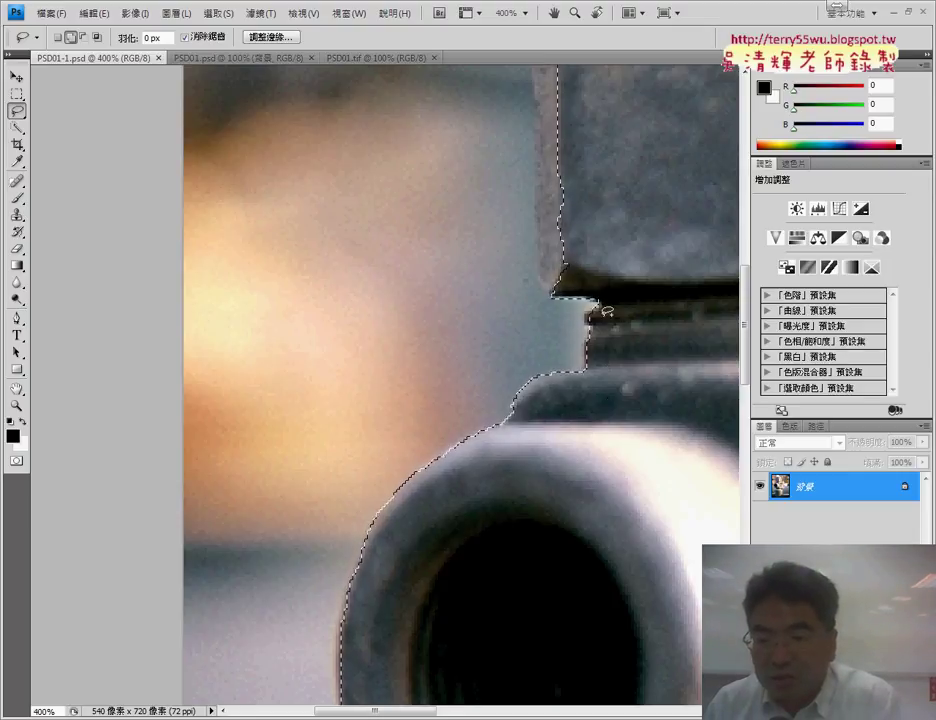
{"action": "left_click_drag", "start_coordinate": [601, 312], "coordinate": [615, 320]}
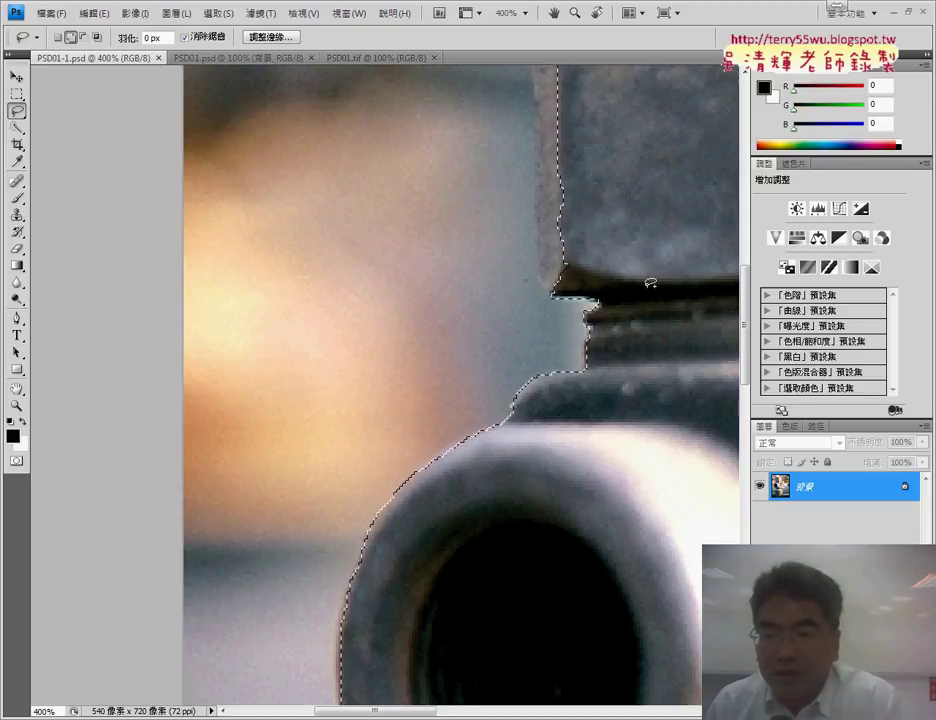
{"action": "scroll", "coordinate": [650, 283], "scroll_direction": "up", "scroll_amount": 2}
{"action": "scroll", "coordinate": [652, 278], "scroll_direction": "up", "scroll_amount": 1}
{"action": "scroll", "coordinate": [655, 270], "scroll_direction": "up", "scroll_amount": 3}
{"action": "scroll", "coordinate": [660, 258], "scroll_direction": "up", "scroll_amount": 1}
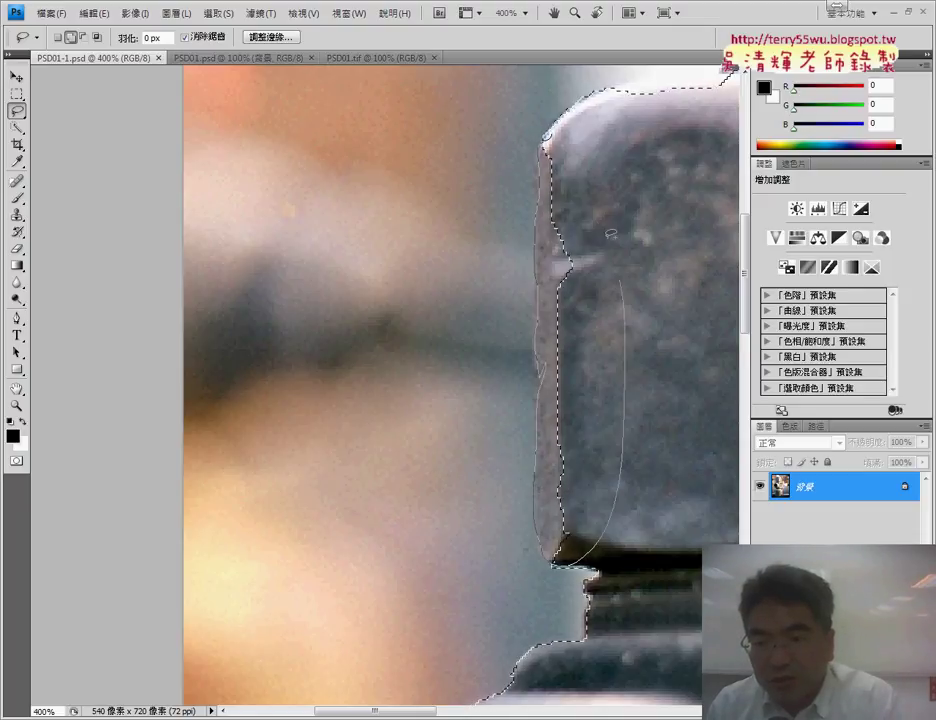
Correct the selection edge along the top nut's left side with lasso strokes
{"action": "left_click_drag", "start_coordinate": [556, 562], "coordinate": [585, 565]}
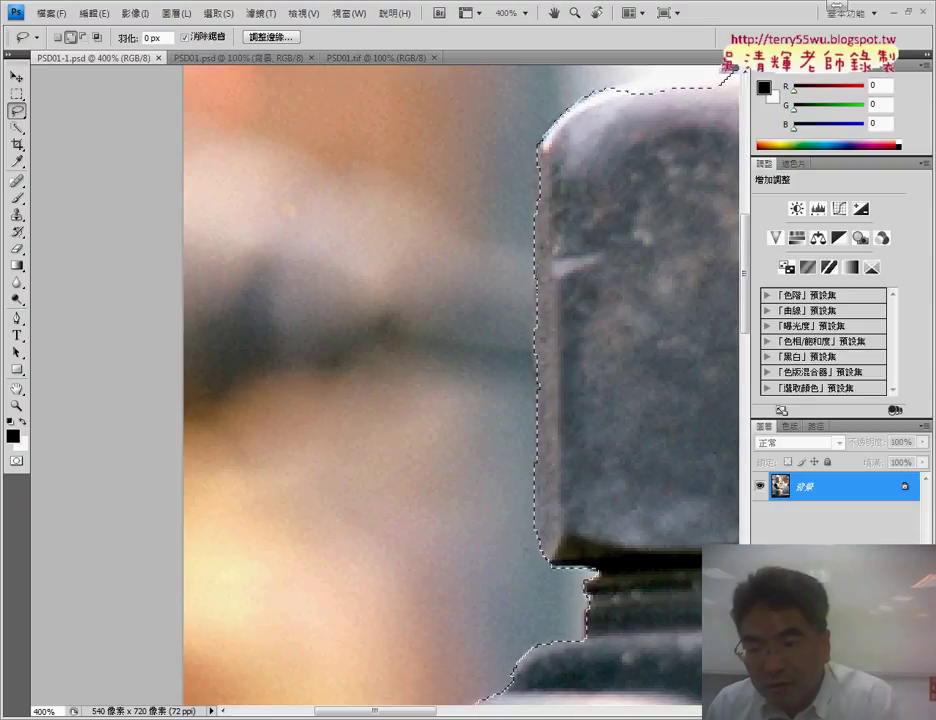
{"action": "left_click_drag", "start_coordinate": [557, 262], "coordinate": [572, 292]}
{"action": "left_click_drag", "start_coordinate": [550, 343], "coordinate": [608, 248]}
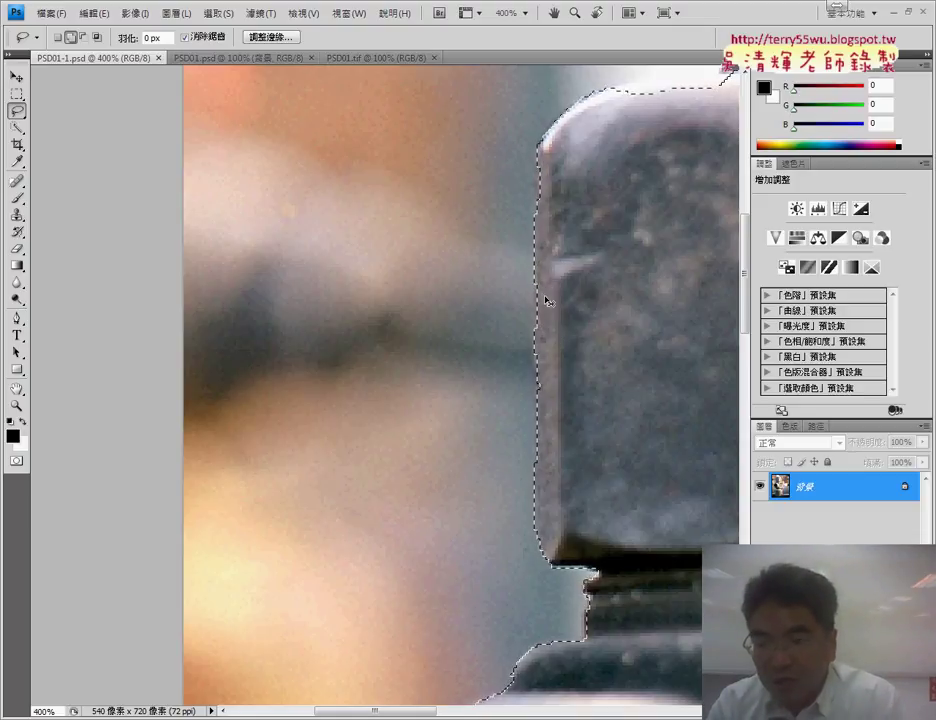
{"action": "key", "text": "ctrl+plus"}
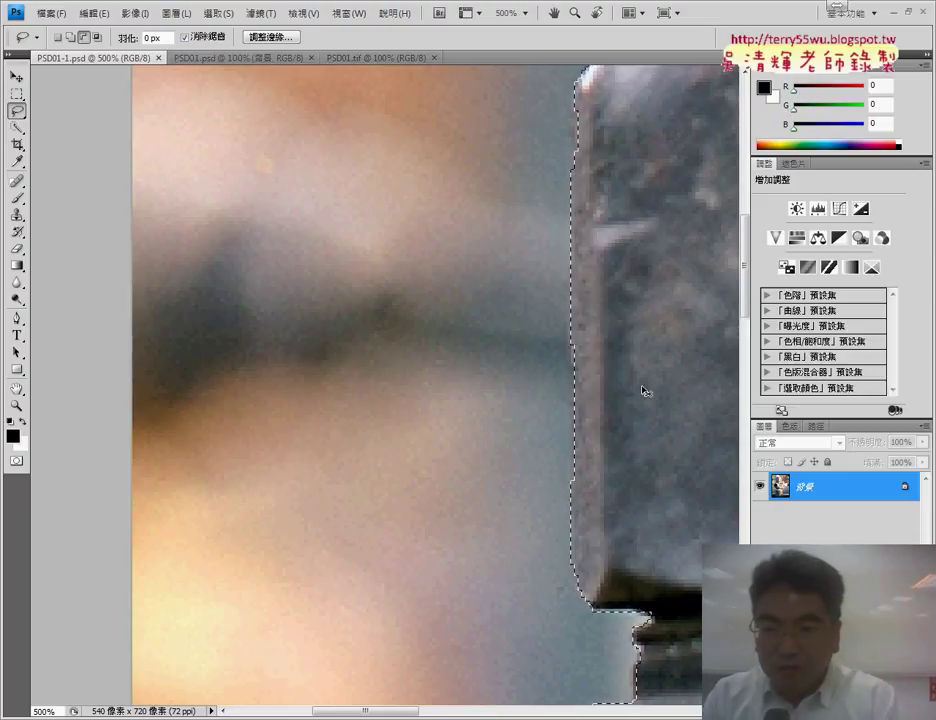
Lasso-add the nut's top bump and right edge, then zoom out to 66.7%
{"action": "key", "text": "ctrl+minus"}
{"action": "key", "text": "ctrl+minus"}
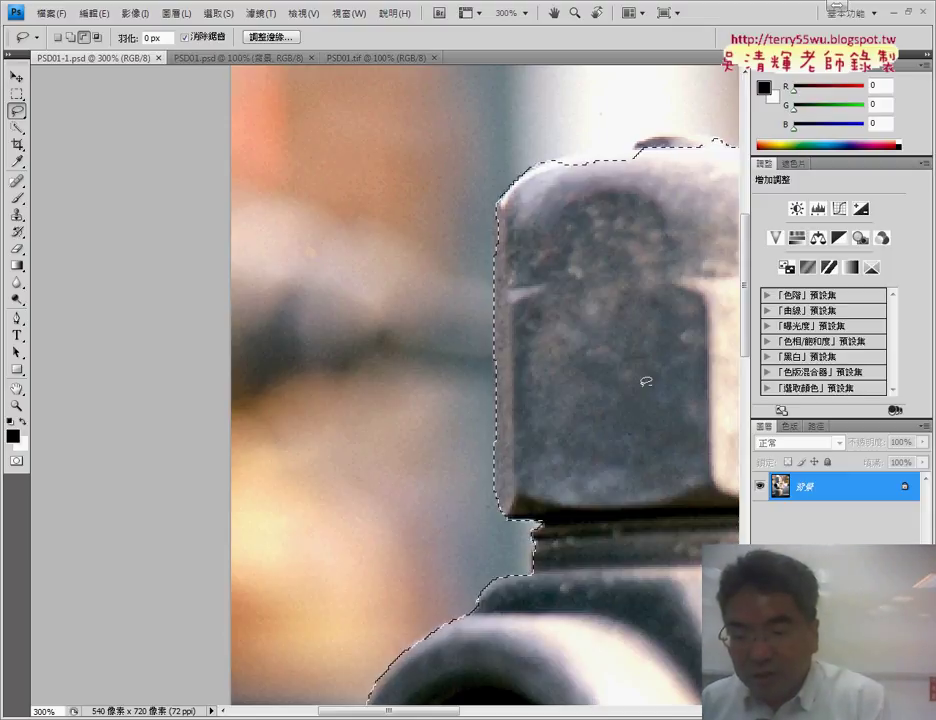
{"action": "left_click_drag", "start_coordinate": [432, 712], "coordinate": [487, 714]}
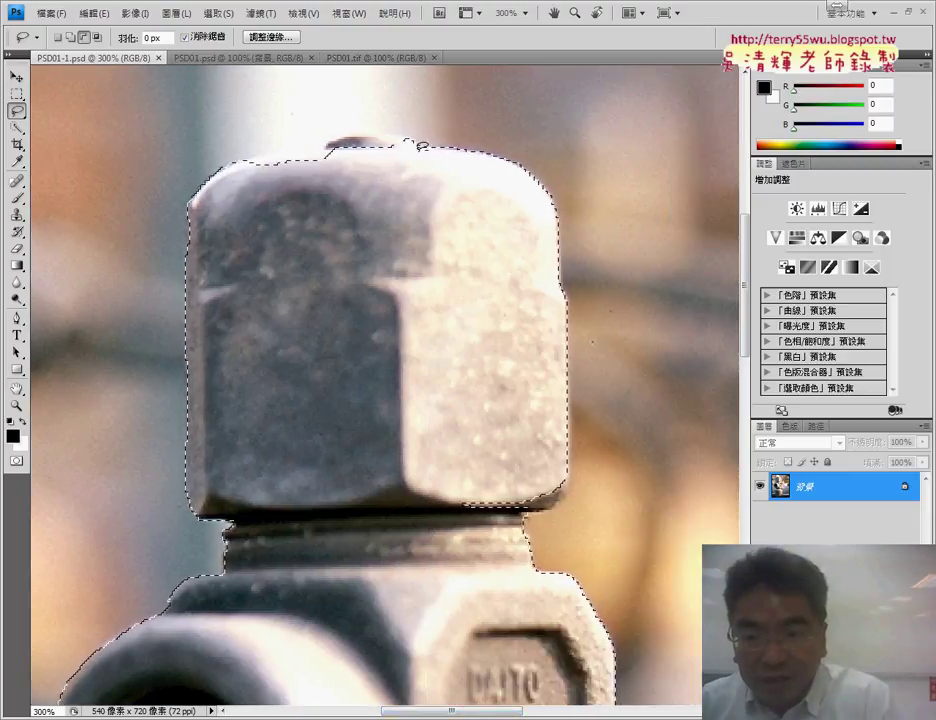
{"action": "left_click", "coordinate": [70, 38]}
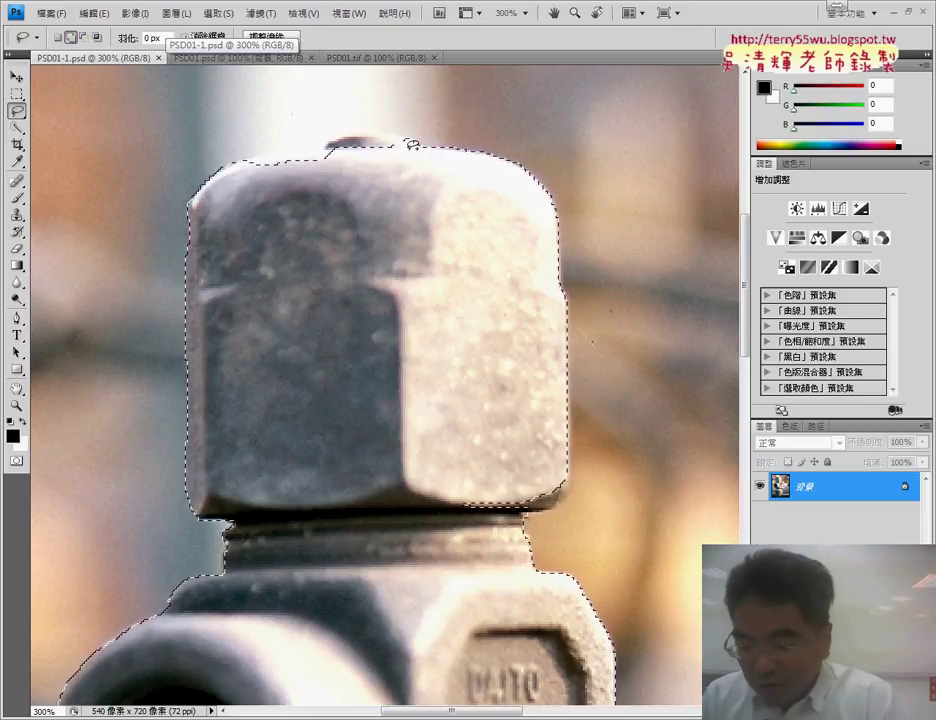
{"action": "key", "text": "ctrl+plus"}
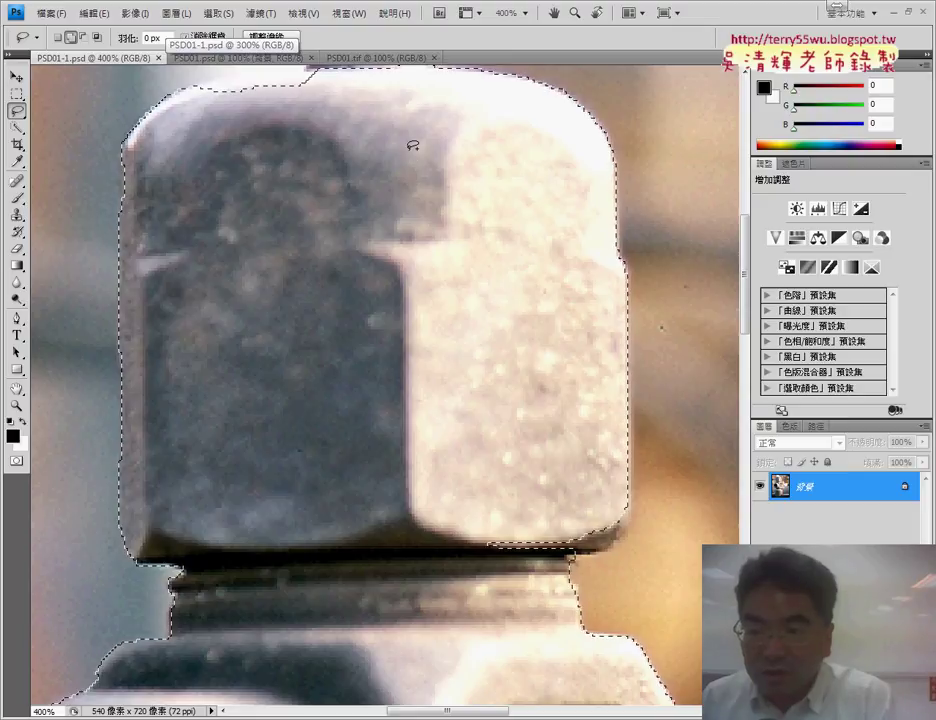
{"action": "left_click_drag", "start_coordinate": [746, 250], "coordinate": [747, 218]}
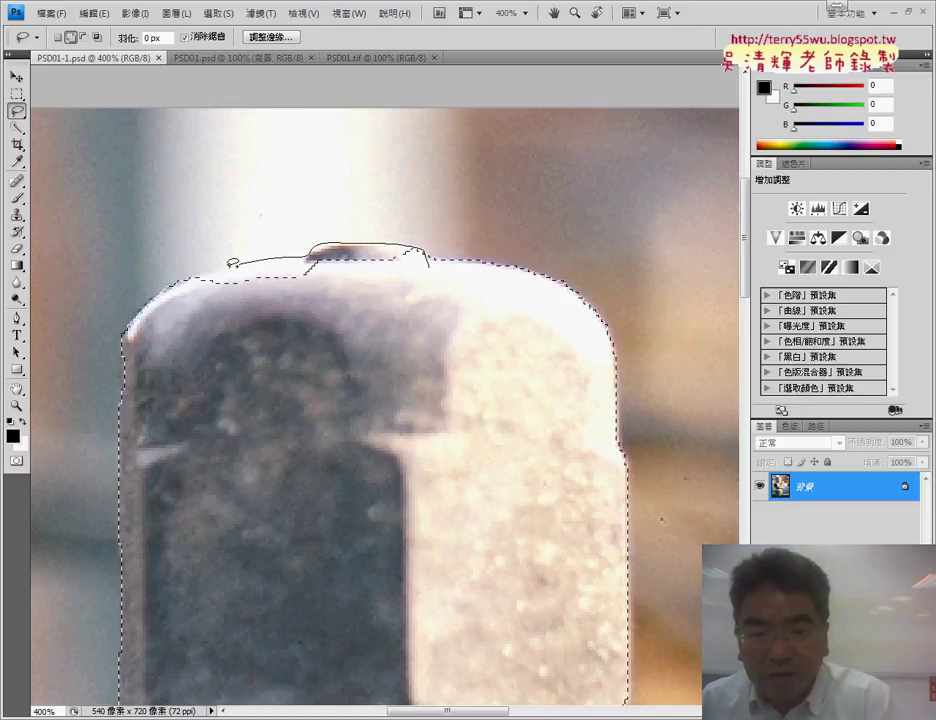
{"action": "left_click_drag", "start_coordinate": [347, 291], "coordinate": [428, 262]}
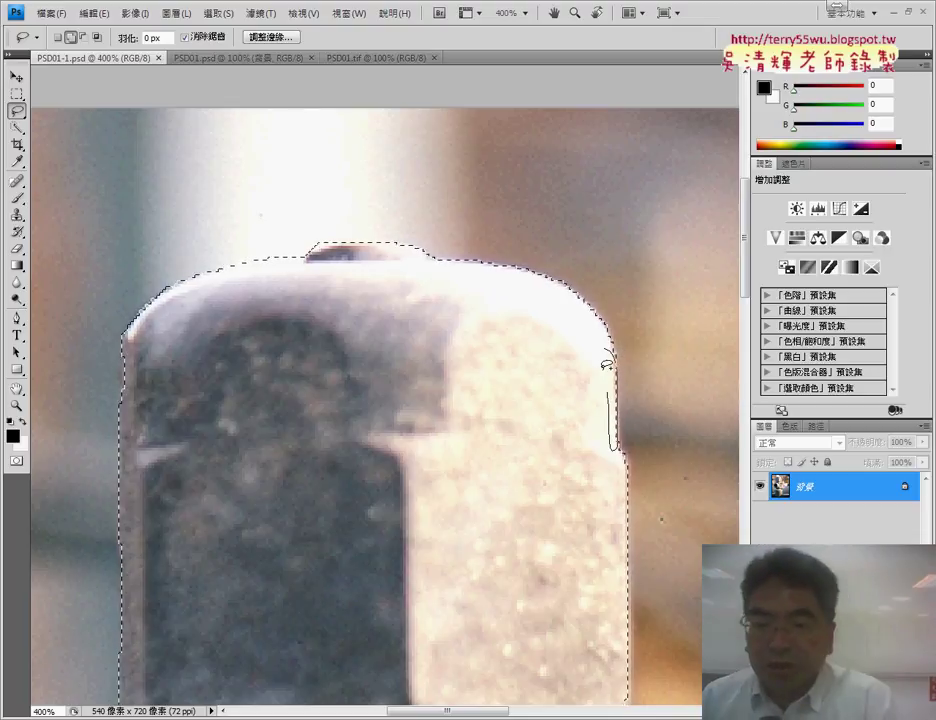
{"action": "left_click_drag", "start_coordinate": [616, 447], "coordinate": [603, 352]}
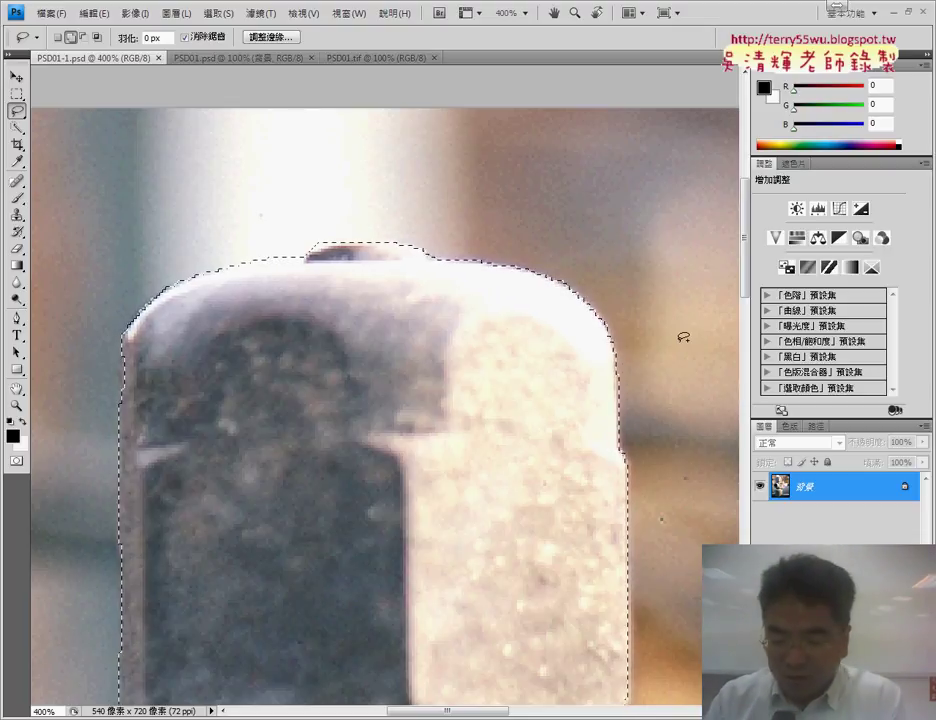
{"action": "key", "text": "ctrl+minus"}
{"action": "key", "text": "ctrl+minus"}
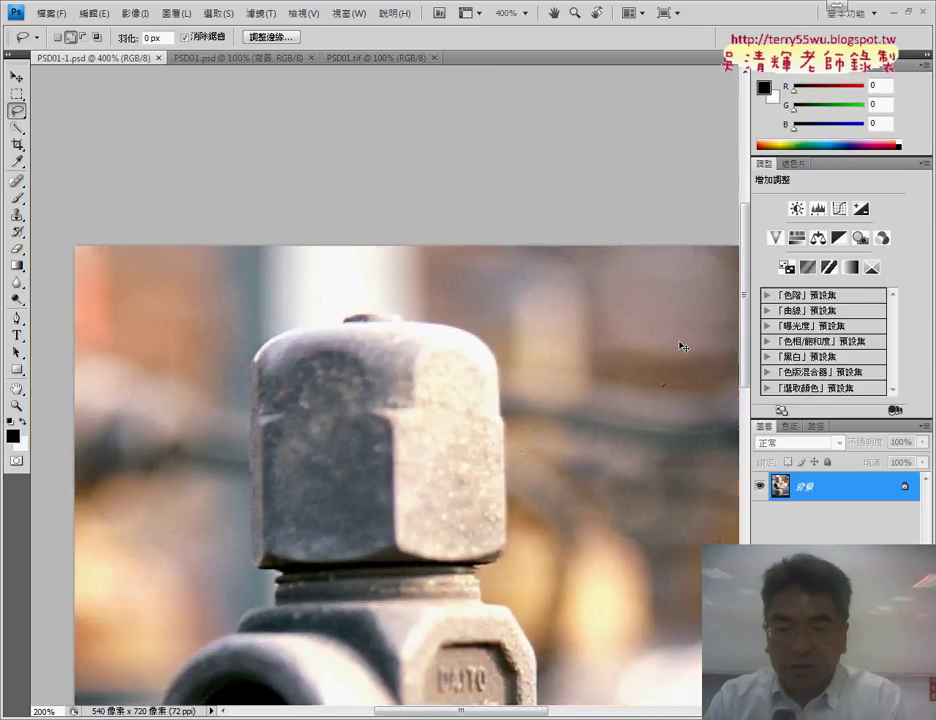
{"action": "key", "text": "ctrl+minus"}
{"action": "key", "text": "ctrl+minus"}
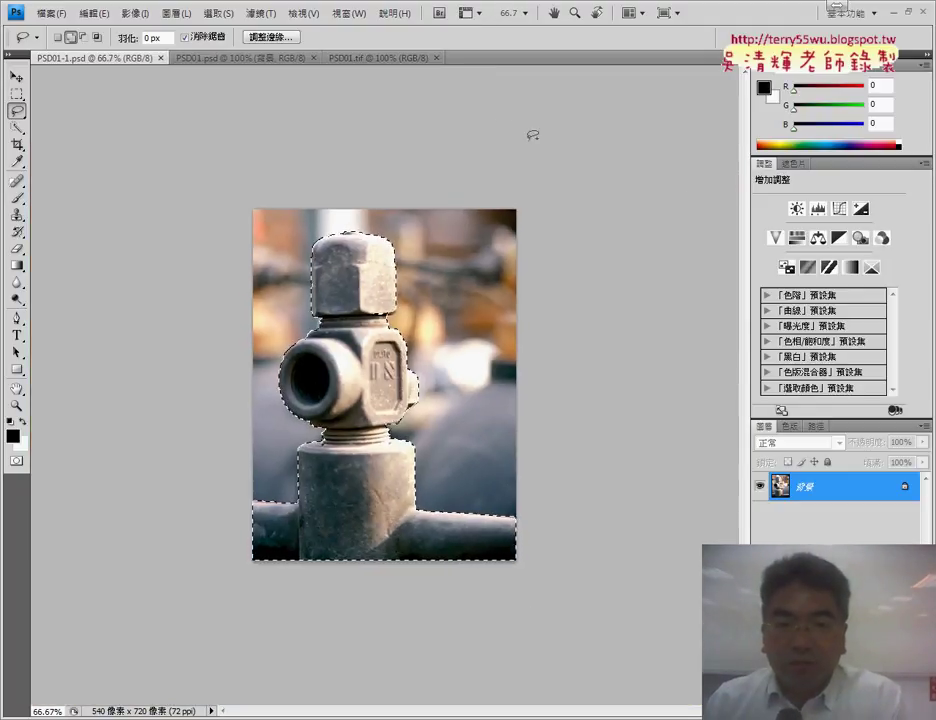
Paste the selected valve into PSD01.psd as new layer 圖層 1
{"action": "left_click", "coordinate": [247, 58]}
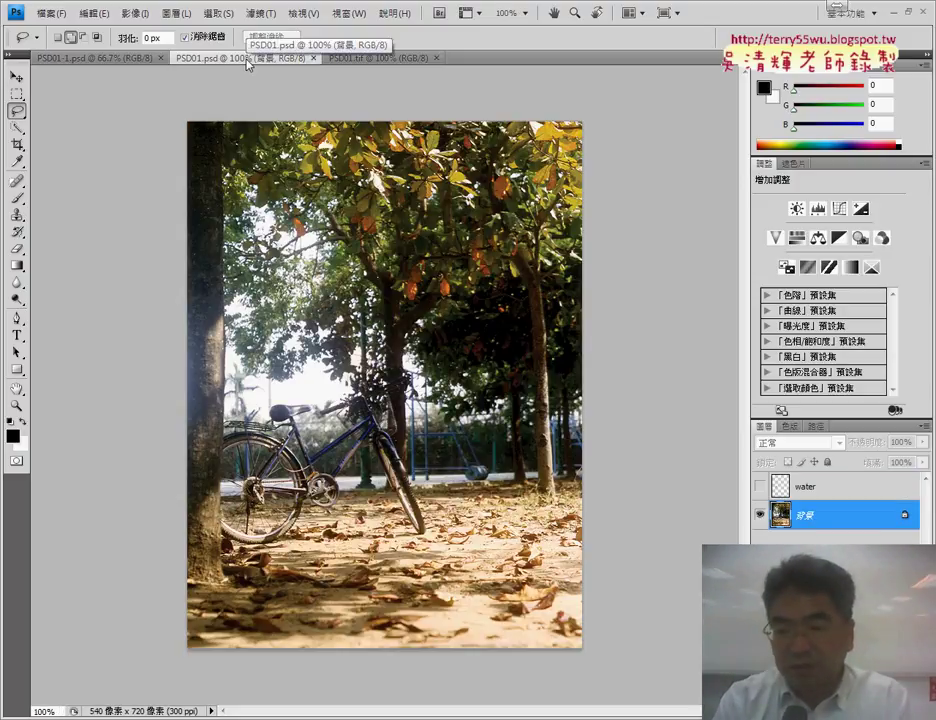
{"action": "key", "text": "ctrl+v"}
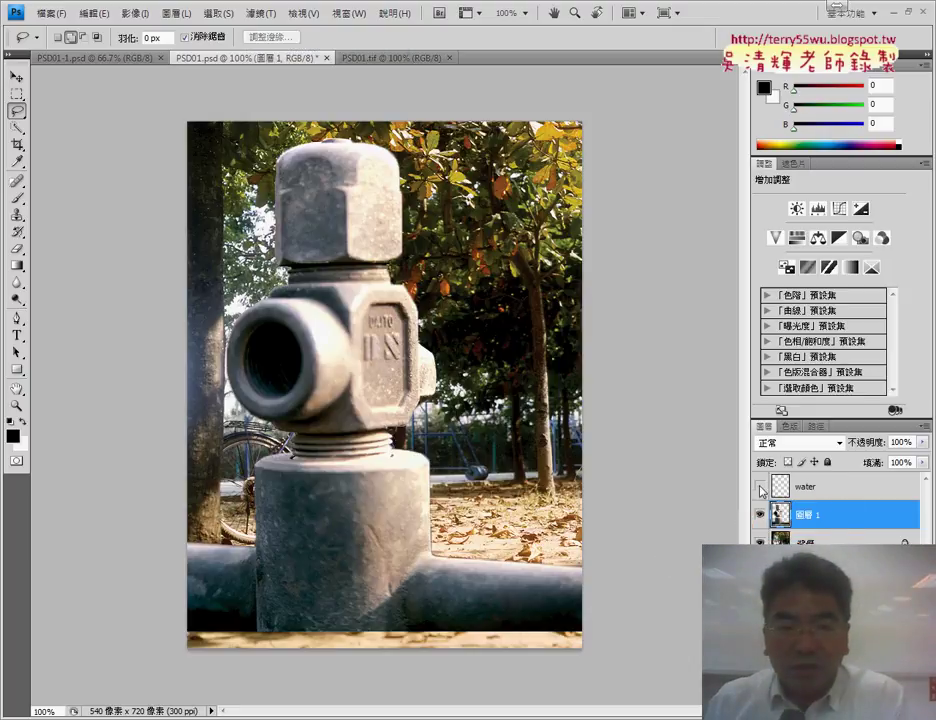
Drag the valve layer 圖層 1 into place against the PSD01.tif reference, nudging it slightly up
{"action": "left_click", "coordinate": [22, 75]}
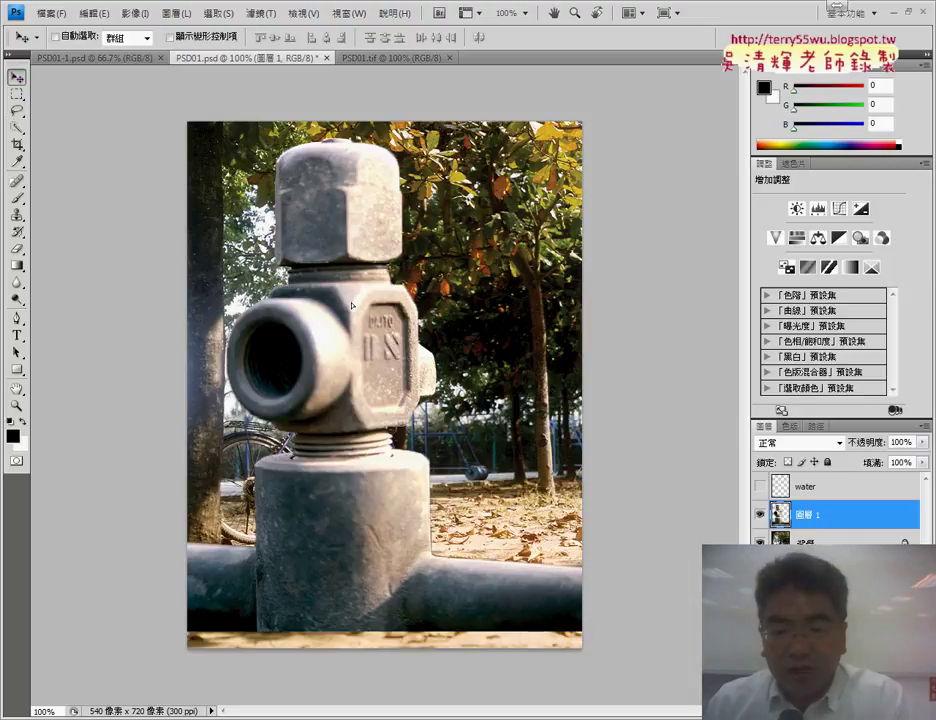
{"action": "left_click_drag", "start_coordinate": [352, 305], "coordinate": [354, 342]}
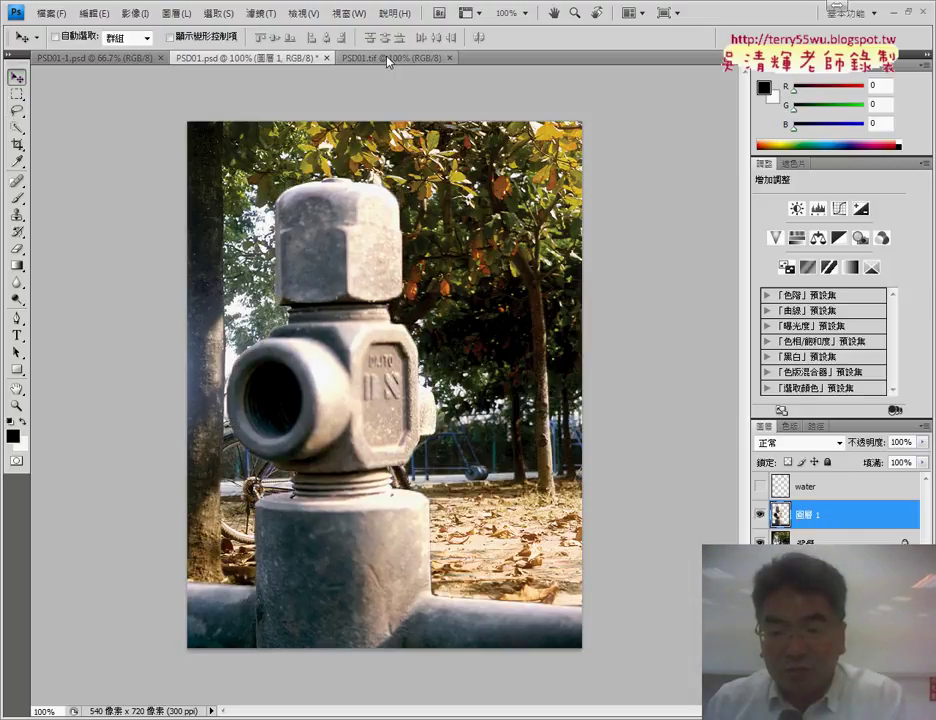
{"action": "left_click", "coordinate": [386, 57]}
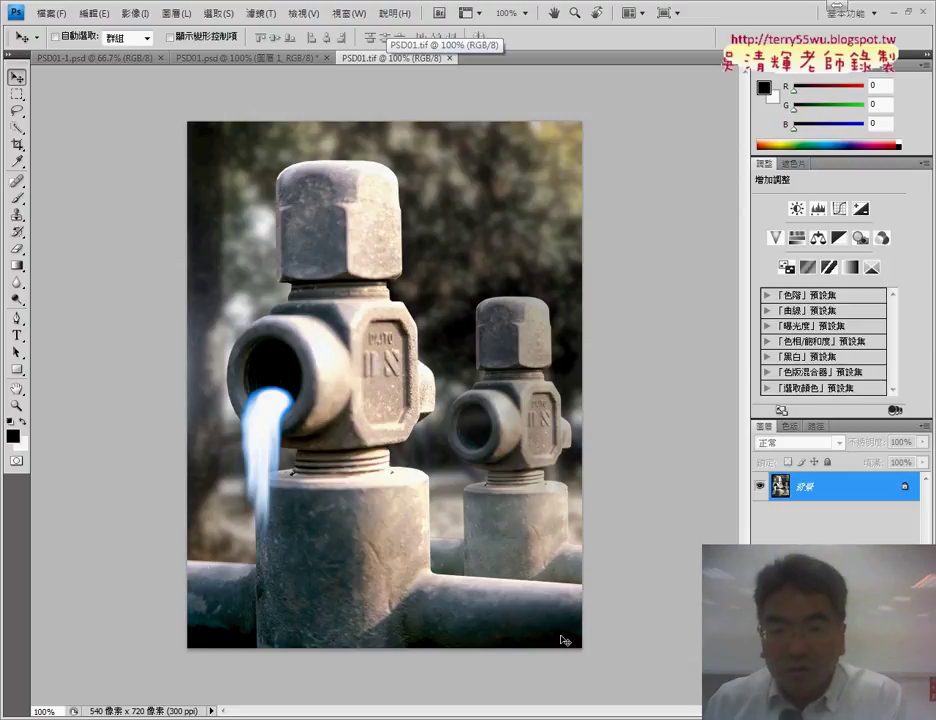
{"action": "left_click", "coordinate": [262, 60]}
{"action": "left_click_drag", "start_coordinate": [378, 580], "coordinate": [375, 563]}
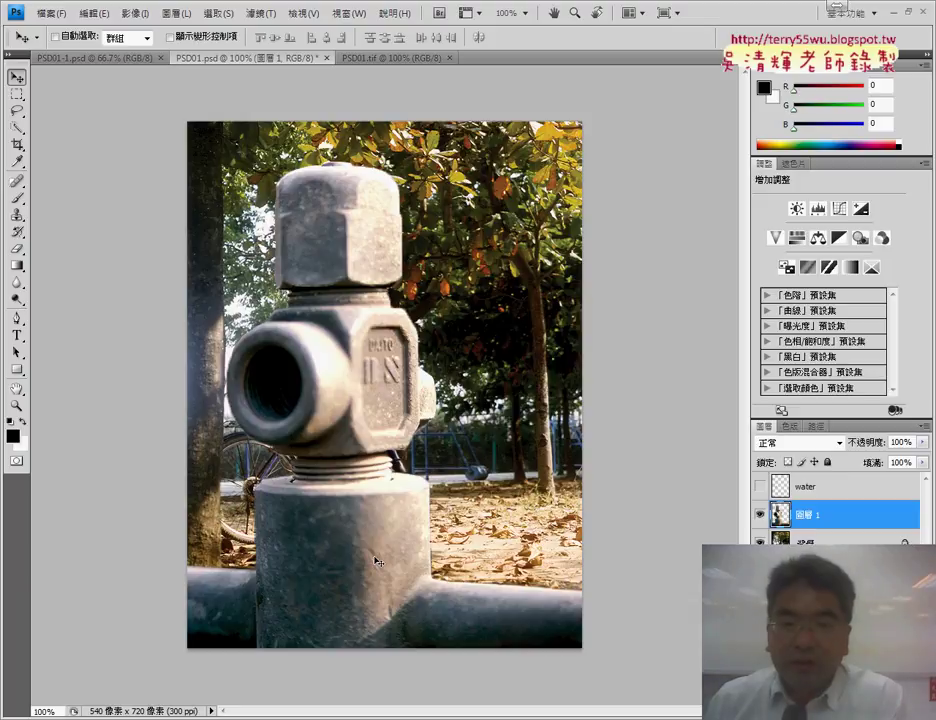